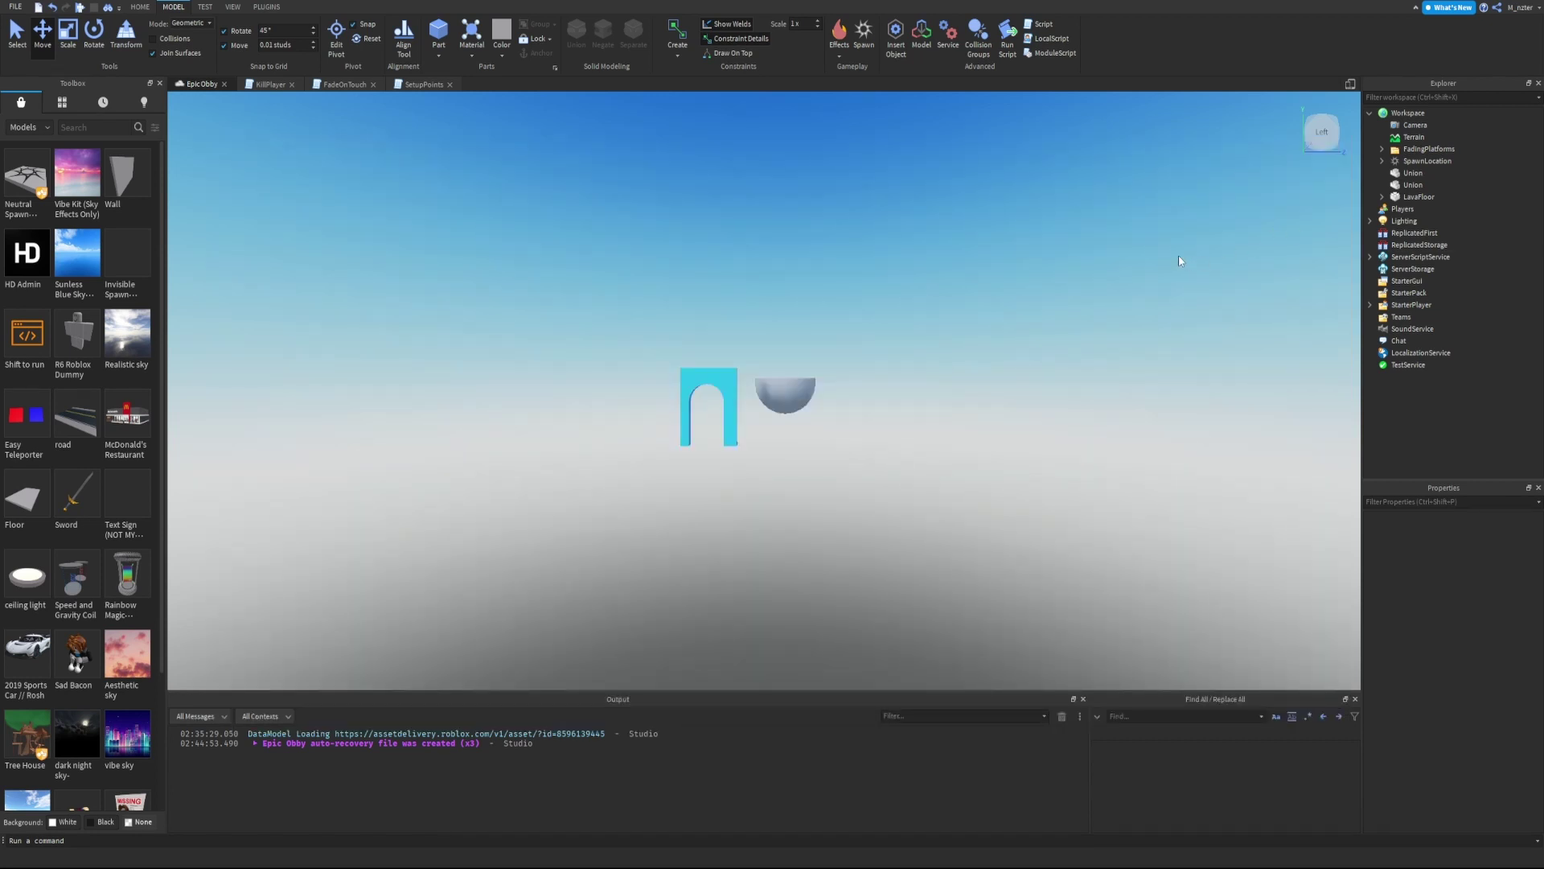
Insert a new Part into the Workspace
{"action": "right_click_drag", "start_coordinate": [1179, 256], "coordinate": [1179, 256]}
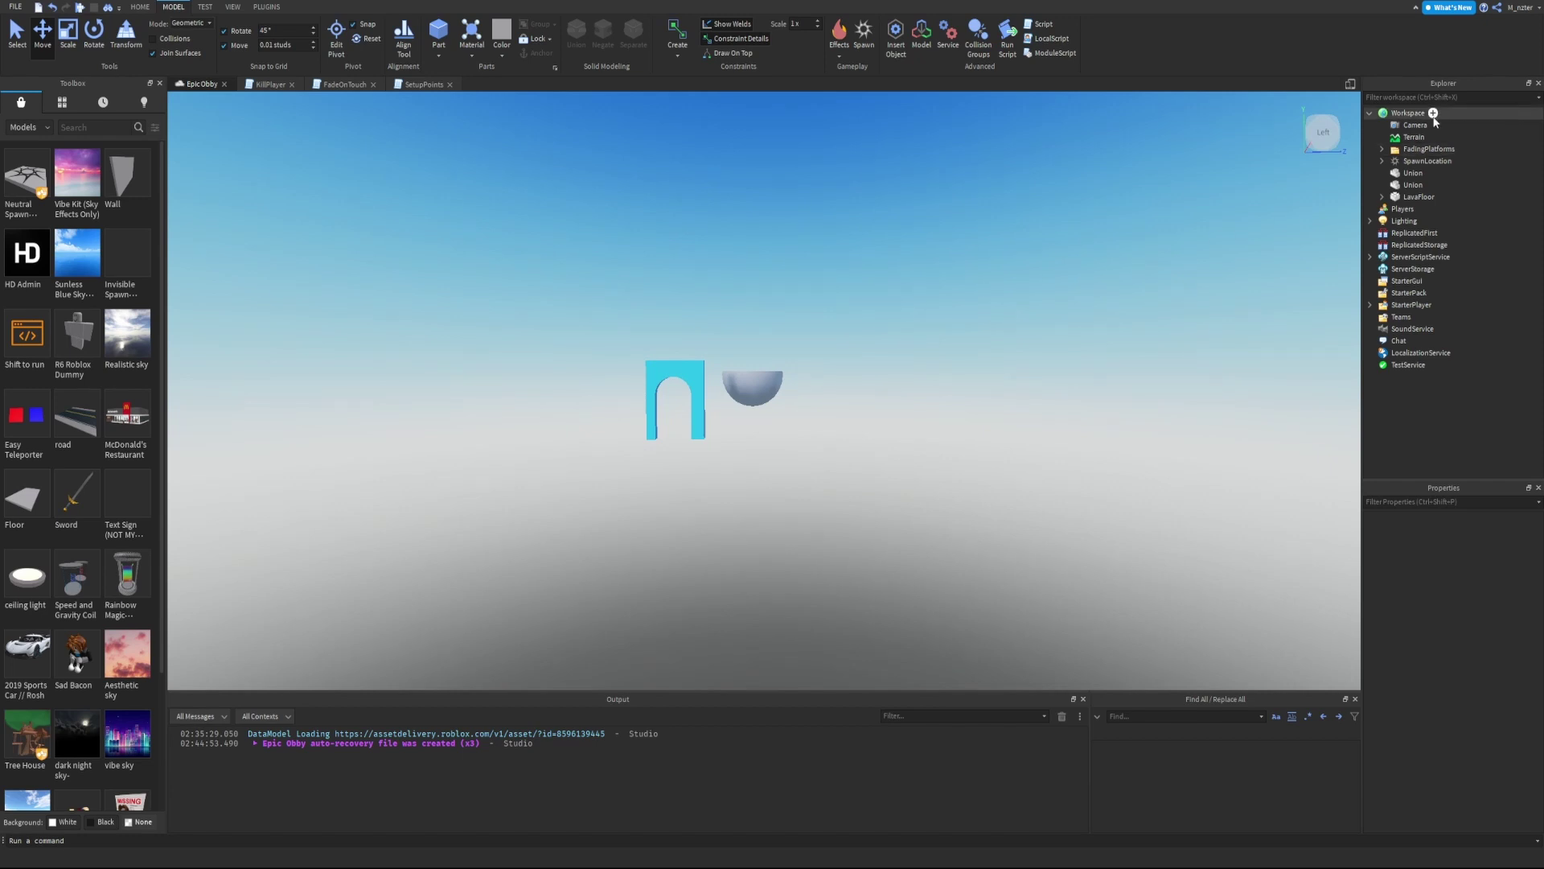
{"action": "left_click", "coordinate": [1433, 114]}
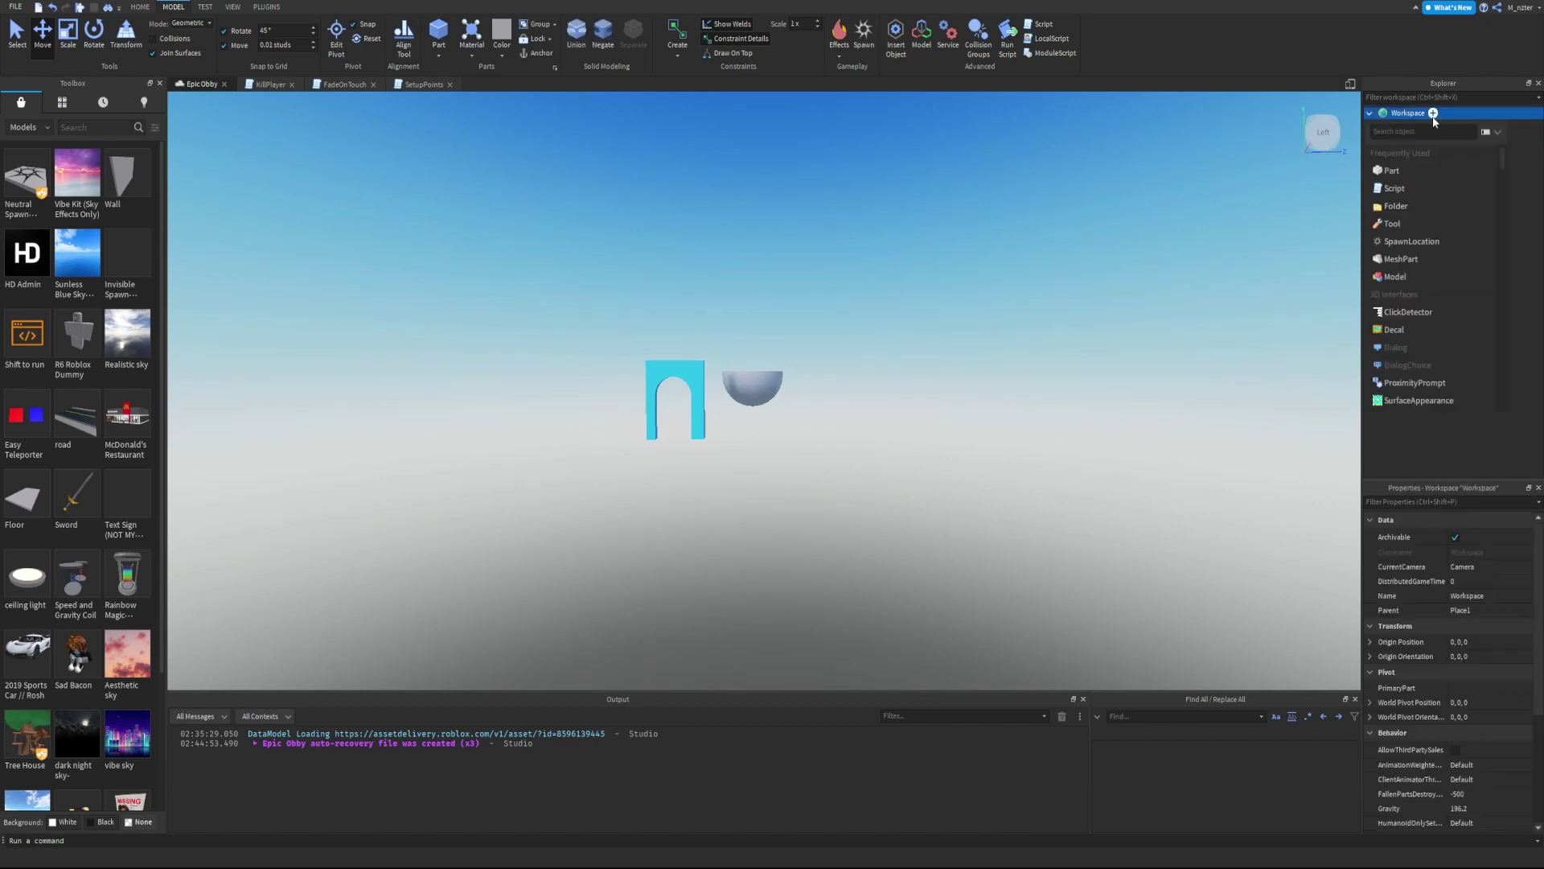
{"action": "type", "text": "p"}
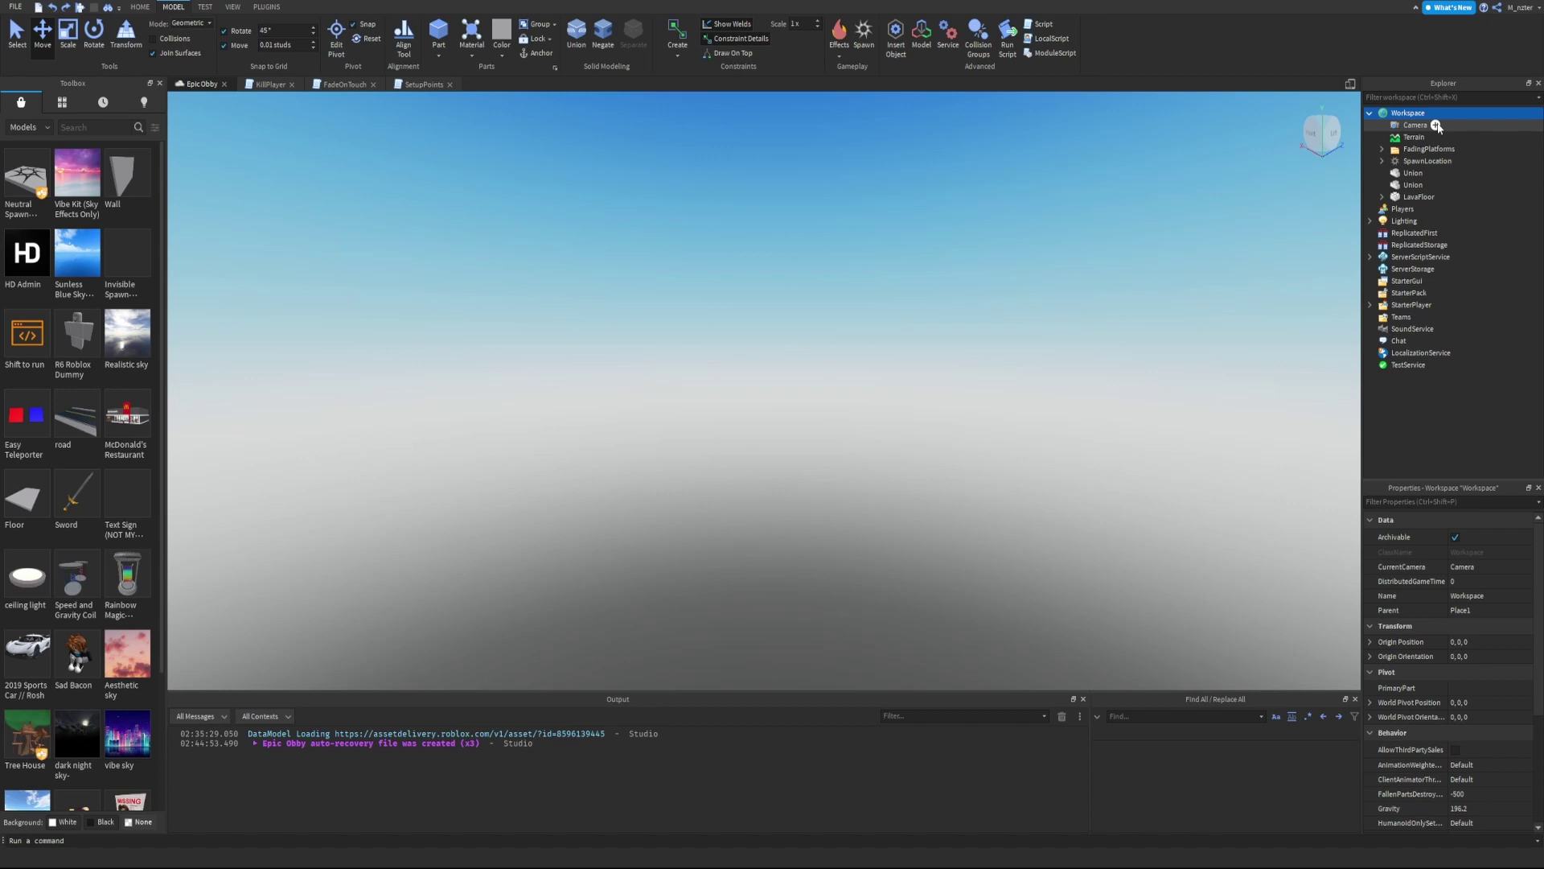
{"action": "left_click", "coordinate": [1435, 114]}
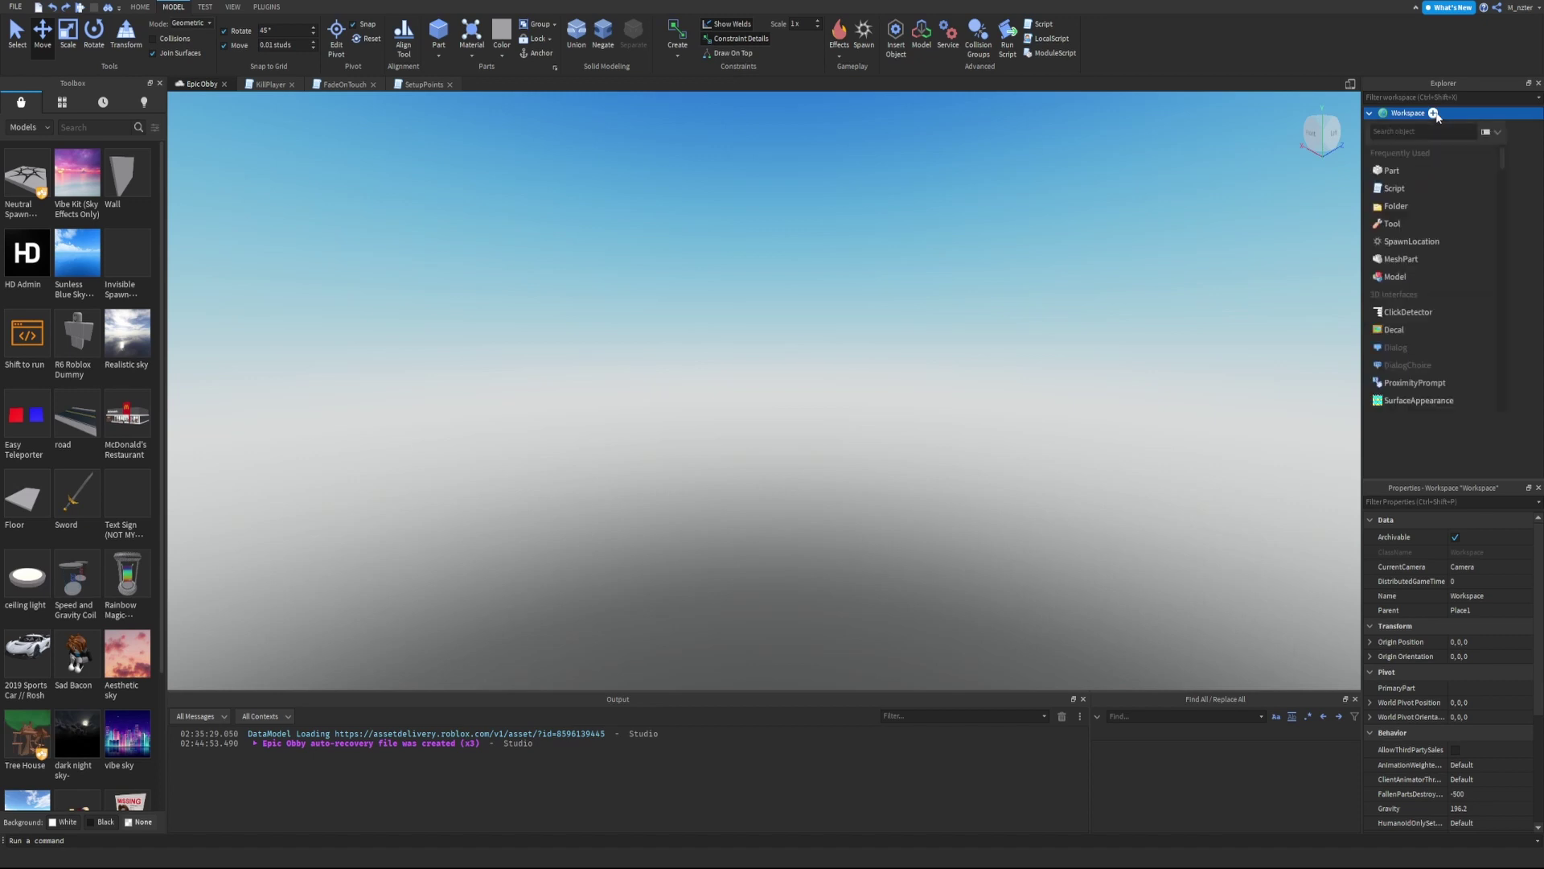
{"action": "left_click", "coordinate": [1391, 170]}
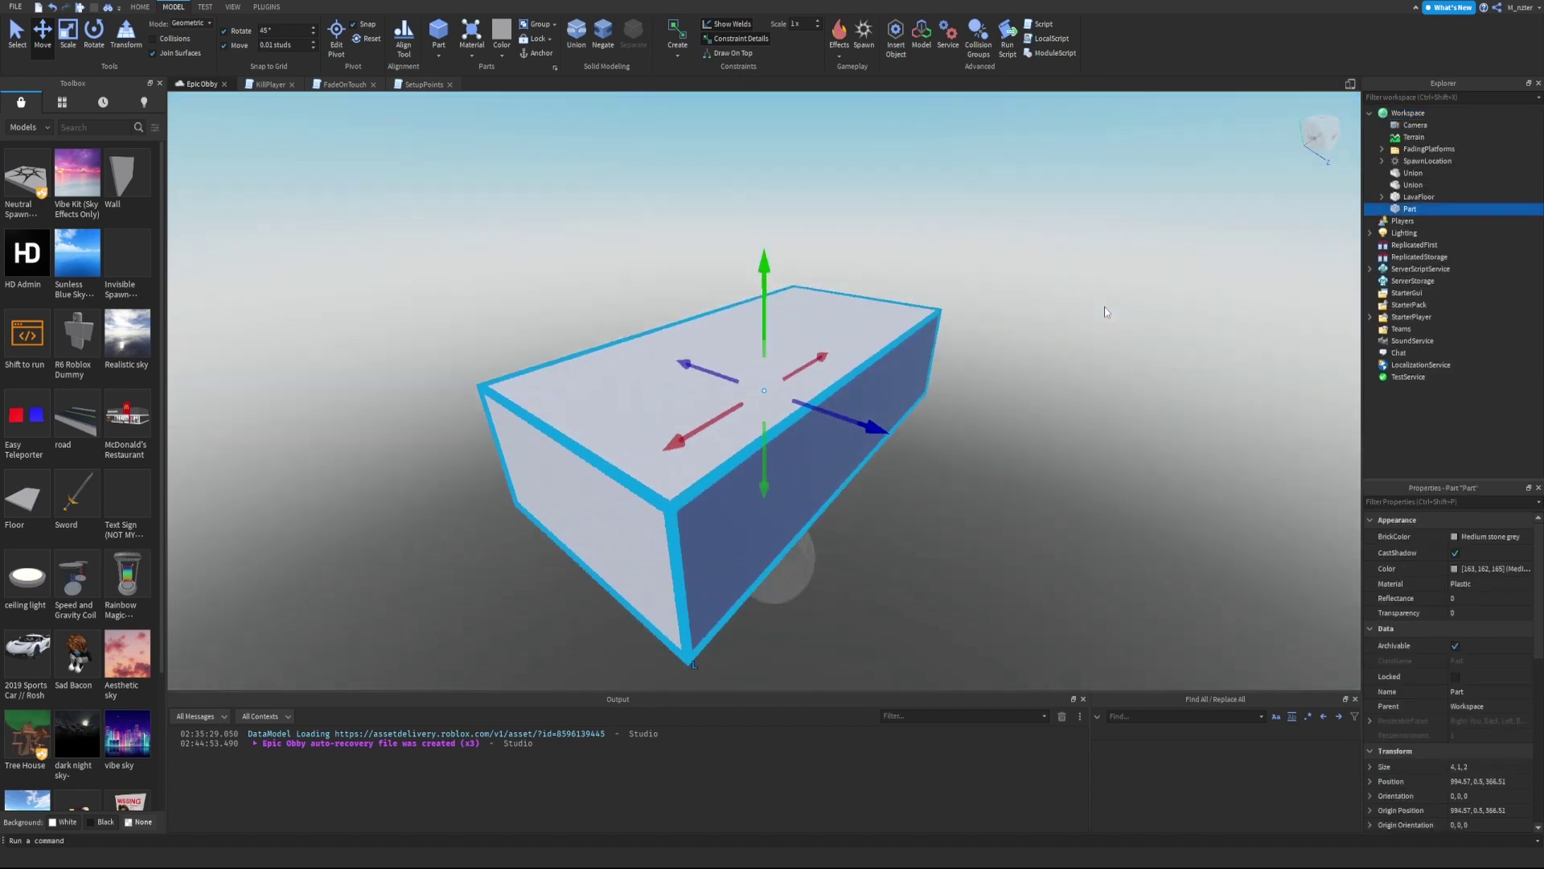
{"action": "scroll", "coordinate": [1104, 307], "scroll_direction": "down", "scroll_amount": 3}
{"action": "right_click_drag", "start_coordinate": [1104, 307], "coordinate": [1104, 311]}
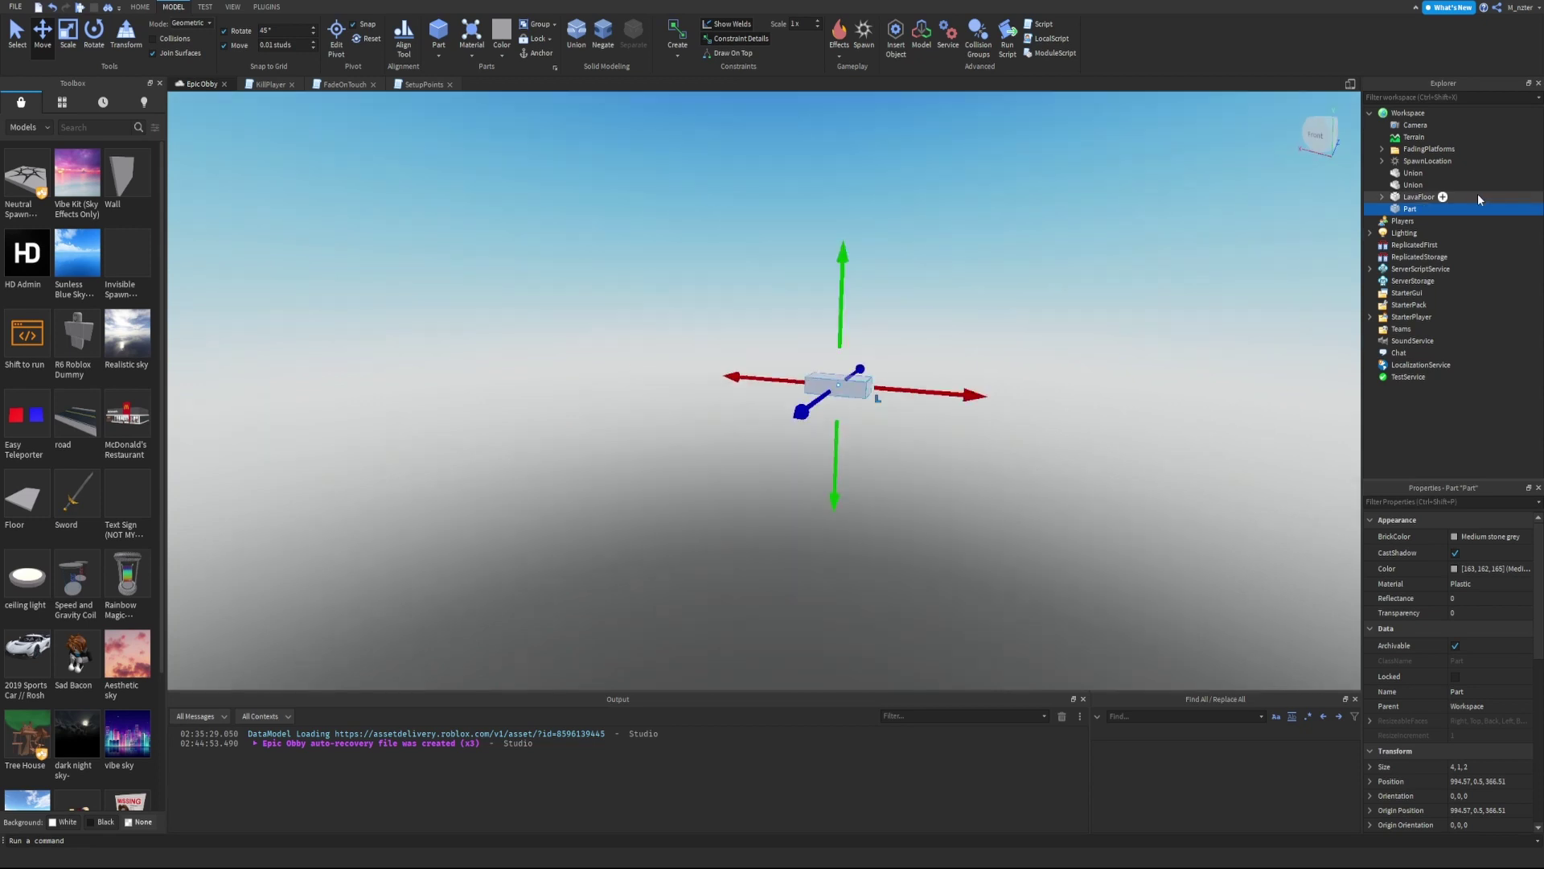
Add a Texture object to the new part and place it on the part's top face
{"action": "left_click", "coordinate": [1426, 209]}
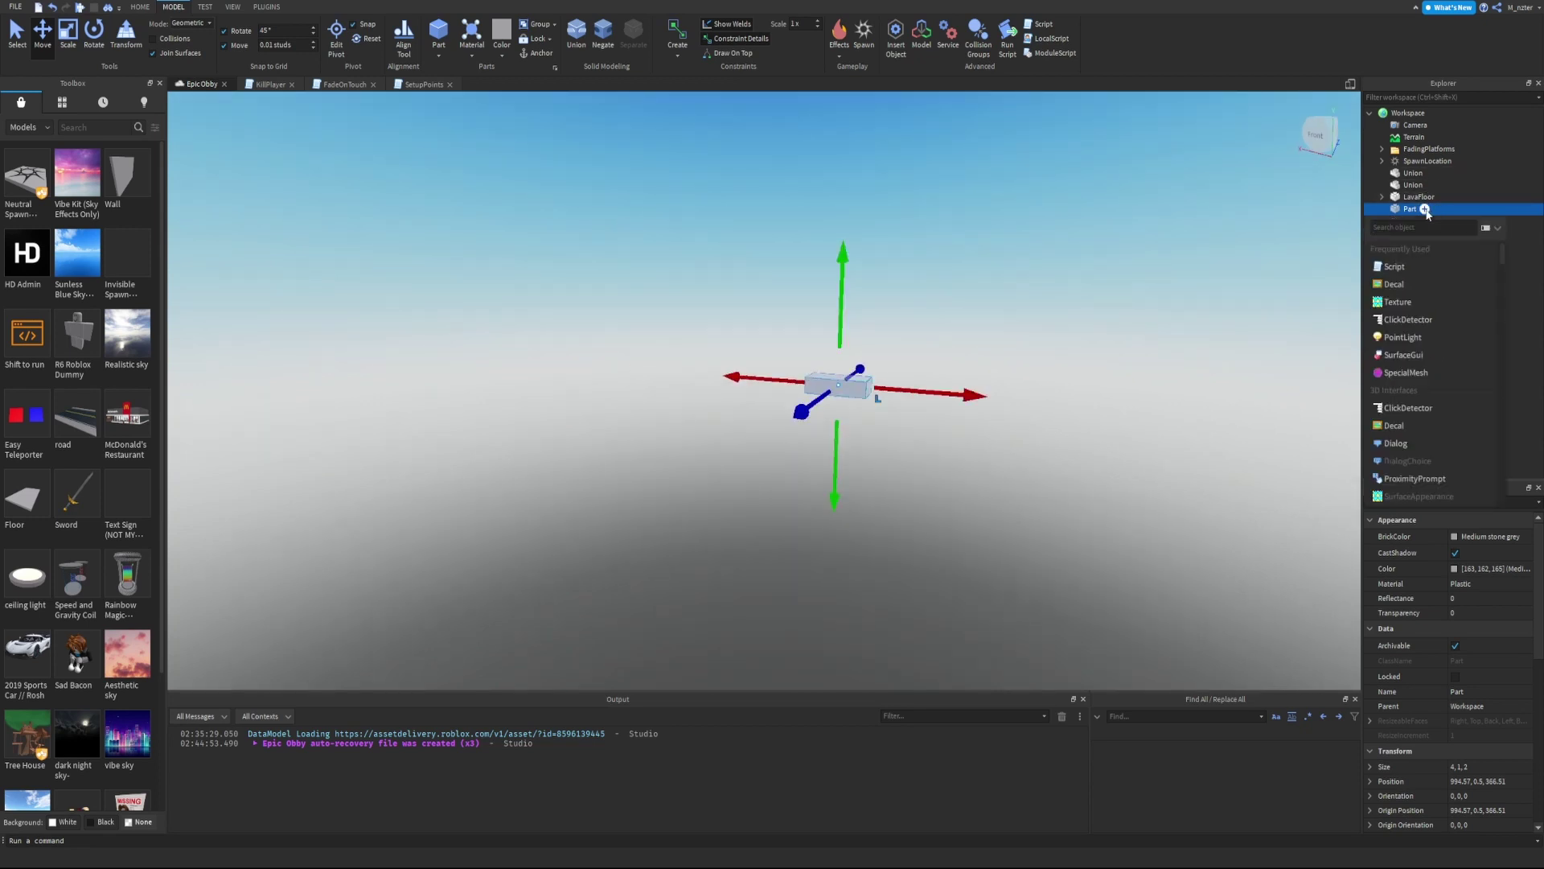
{"action": "type", "text": "Text"}
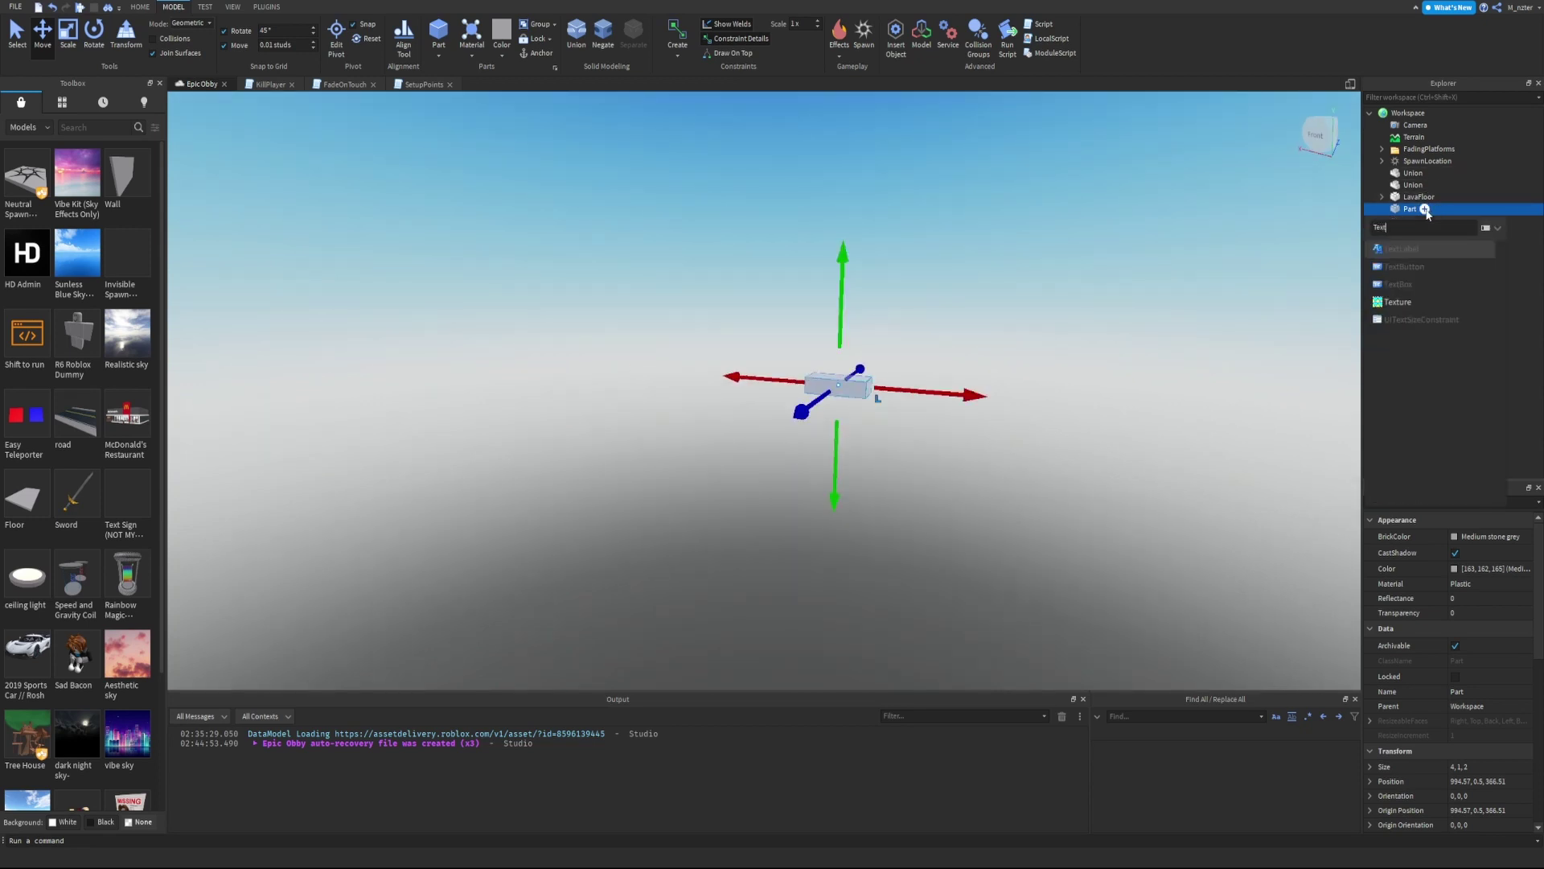
{"action": "key", "text": "Down"}
{"action": "key", "text": "Down"}
{"action": "key", "text": "Down"}
{"action": "key", "text": "Return"}
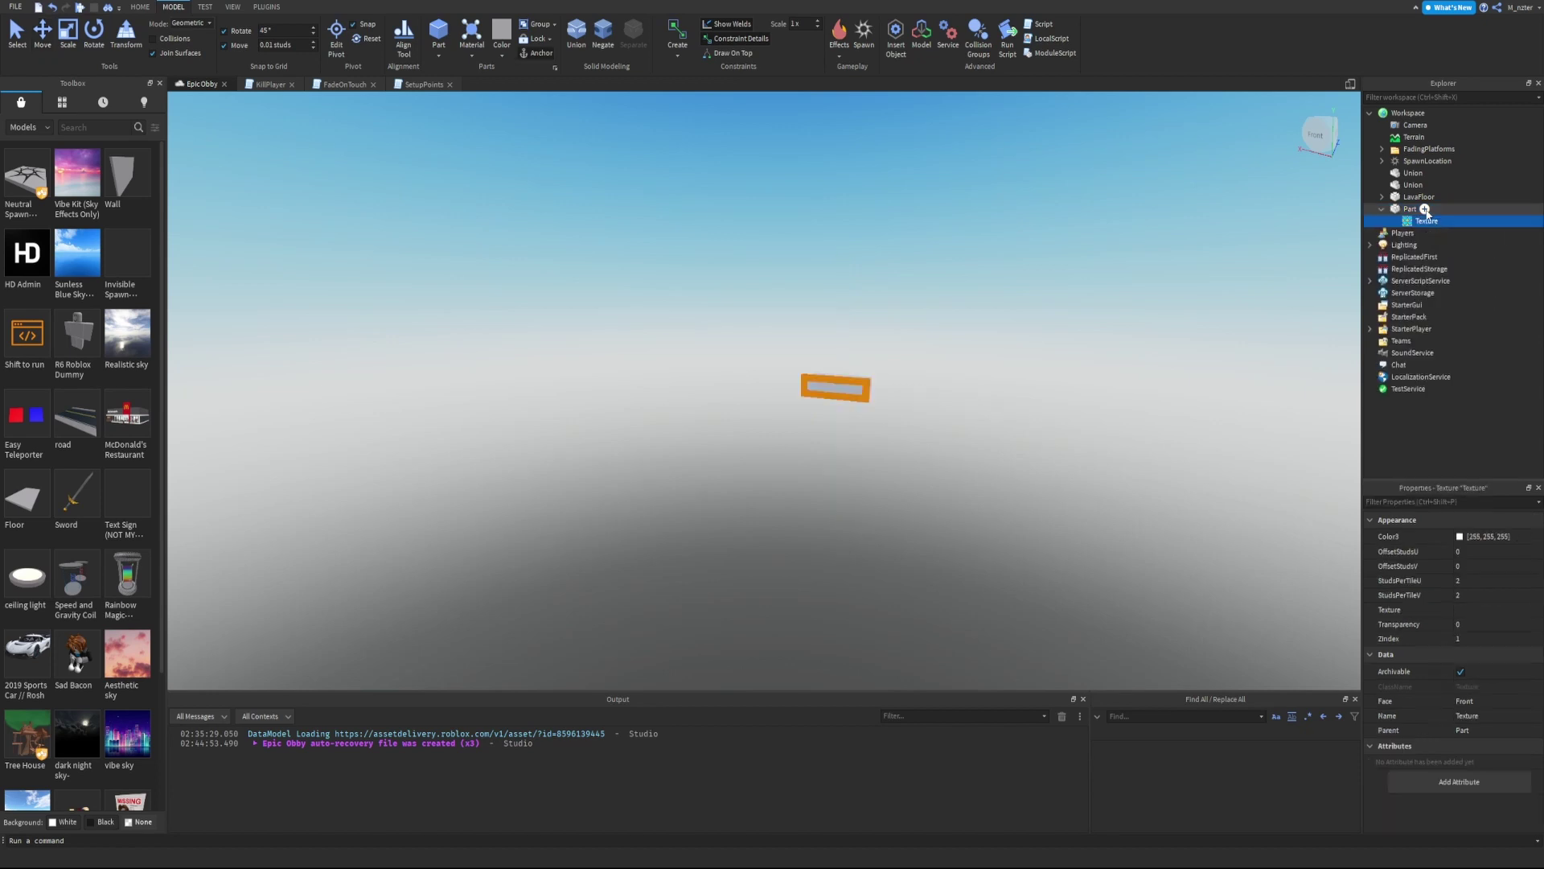
{"action": "right_click_drag", "start_coordinate": [1070, 364], "coordinate": [1034, 372]}
{"action": "right_click_drag", "start_coordinate": [875, 408], "coordinate": [898, 424]}
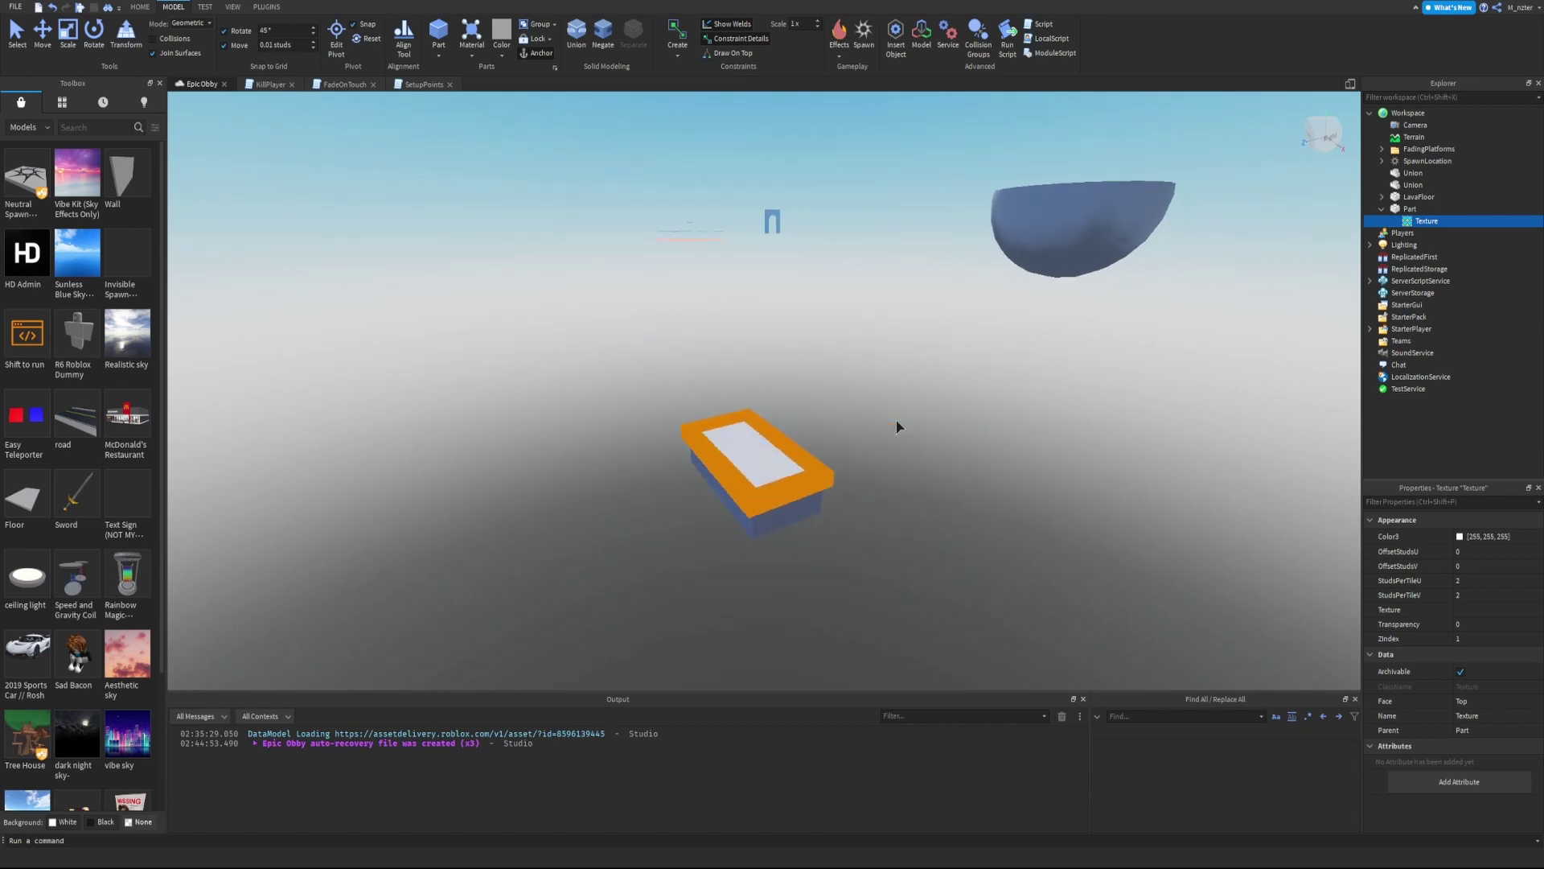
{"action": "right_click_drag", "start_coordinate": [748, 468], "coordinate": [793, 349]}
{"action": "right_click", "coordinate": [792, 266]}
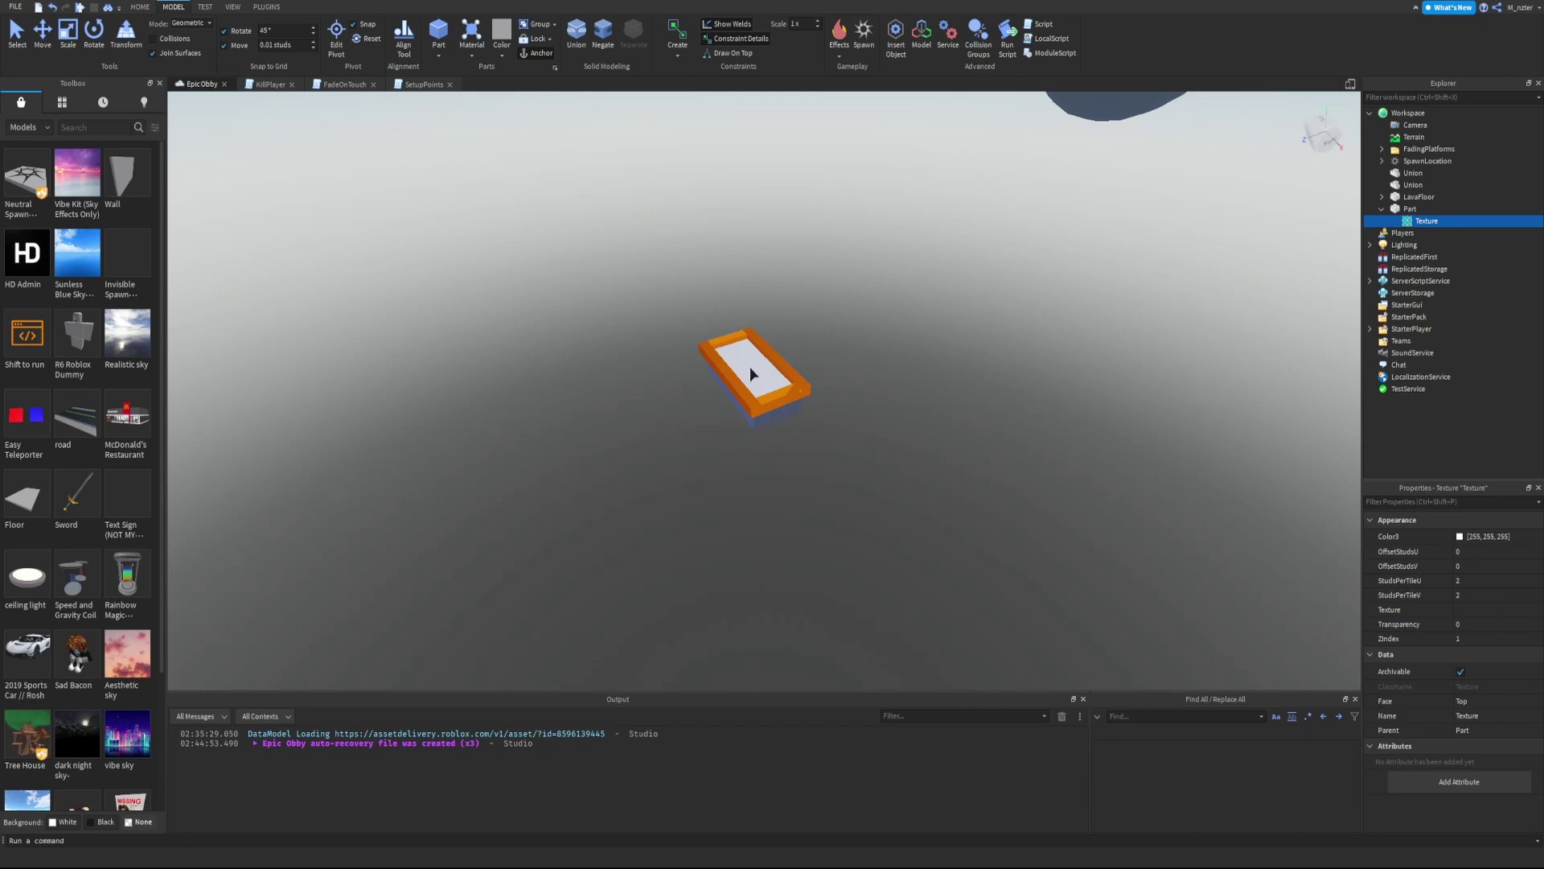
{"action": "right_click_drag", "start_coordinate": [754, 371], "coordinate": [833, 360]}
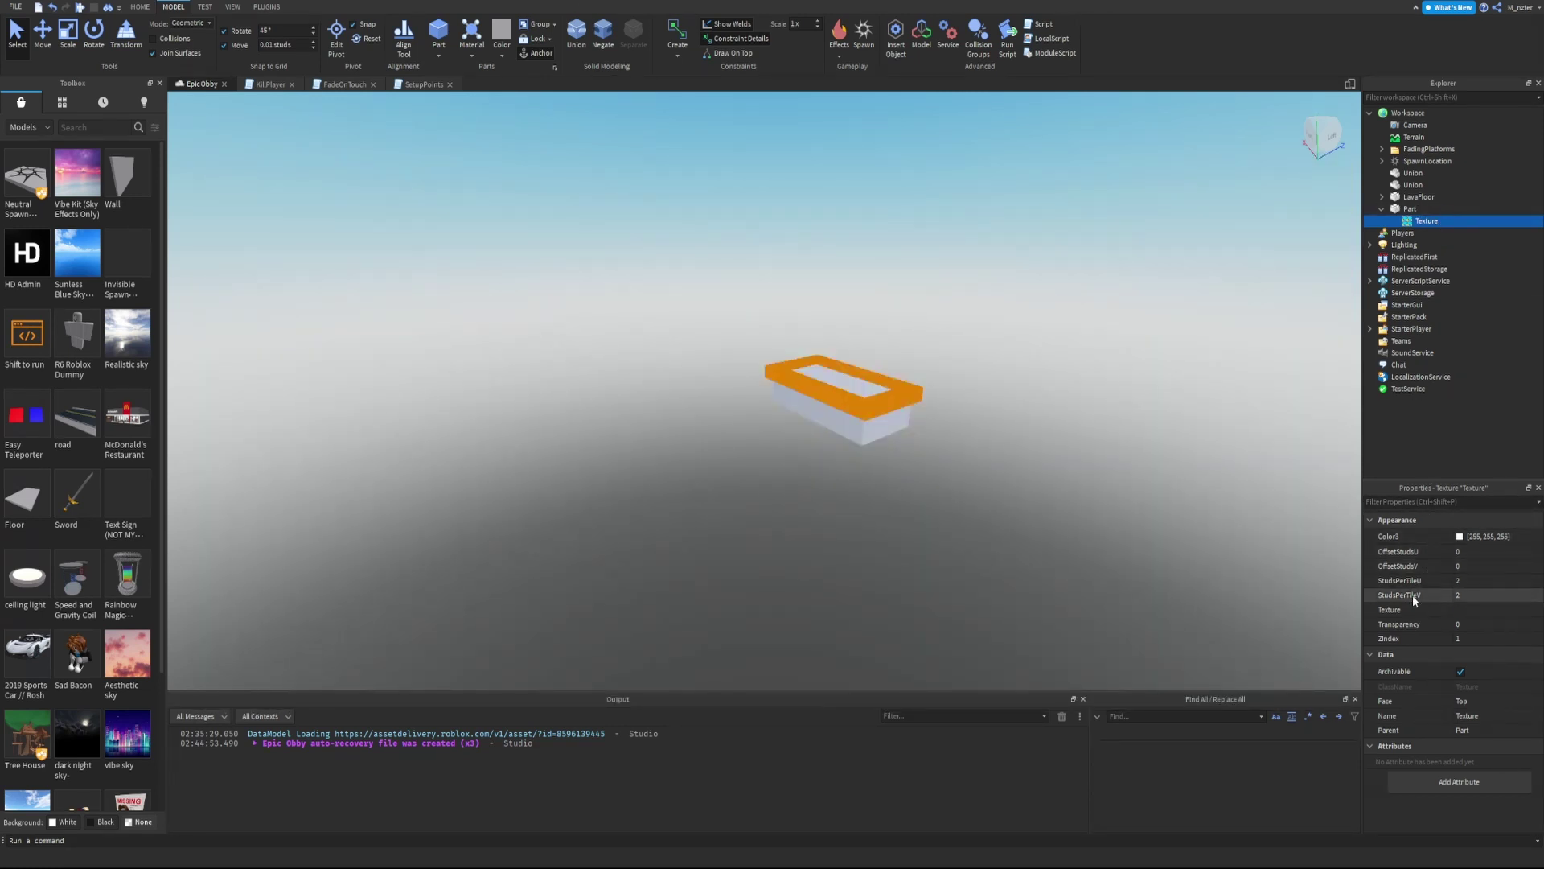
Filter the Texture object's properties by "tex" and open its Texture URL for editing
{"action": "left_click", "coordinate": [1438, 502]}
{"action": "type", "text": "tex"}
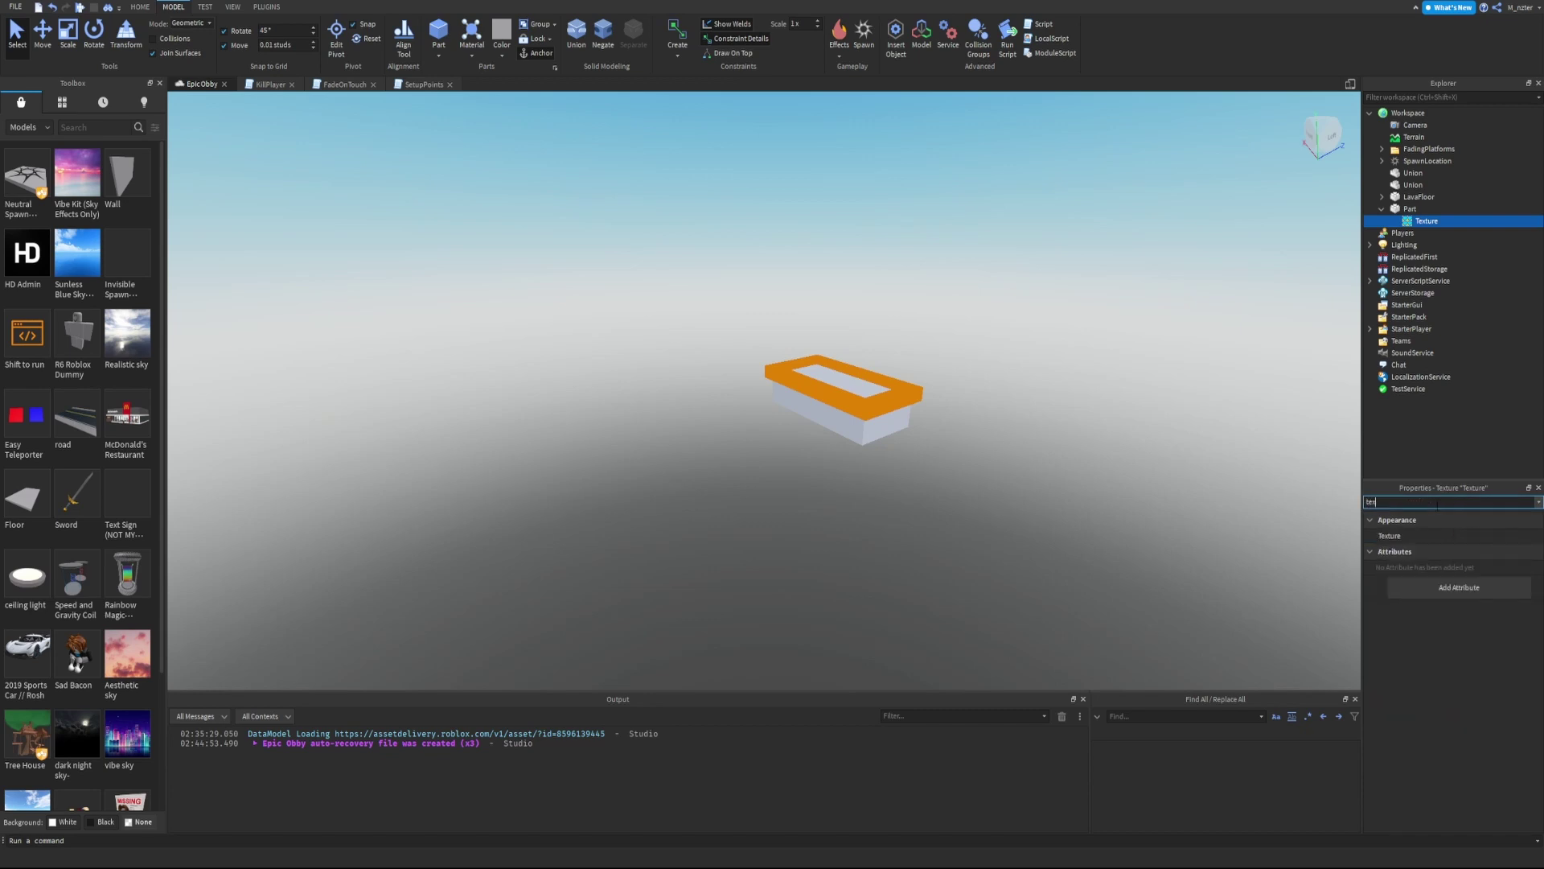
{"action": "left_click", "coordinate": [1474, 537]}
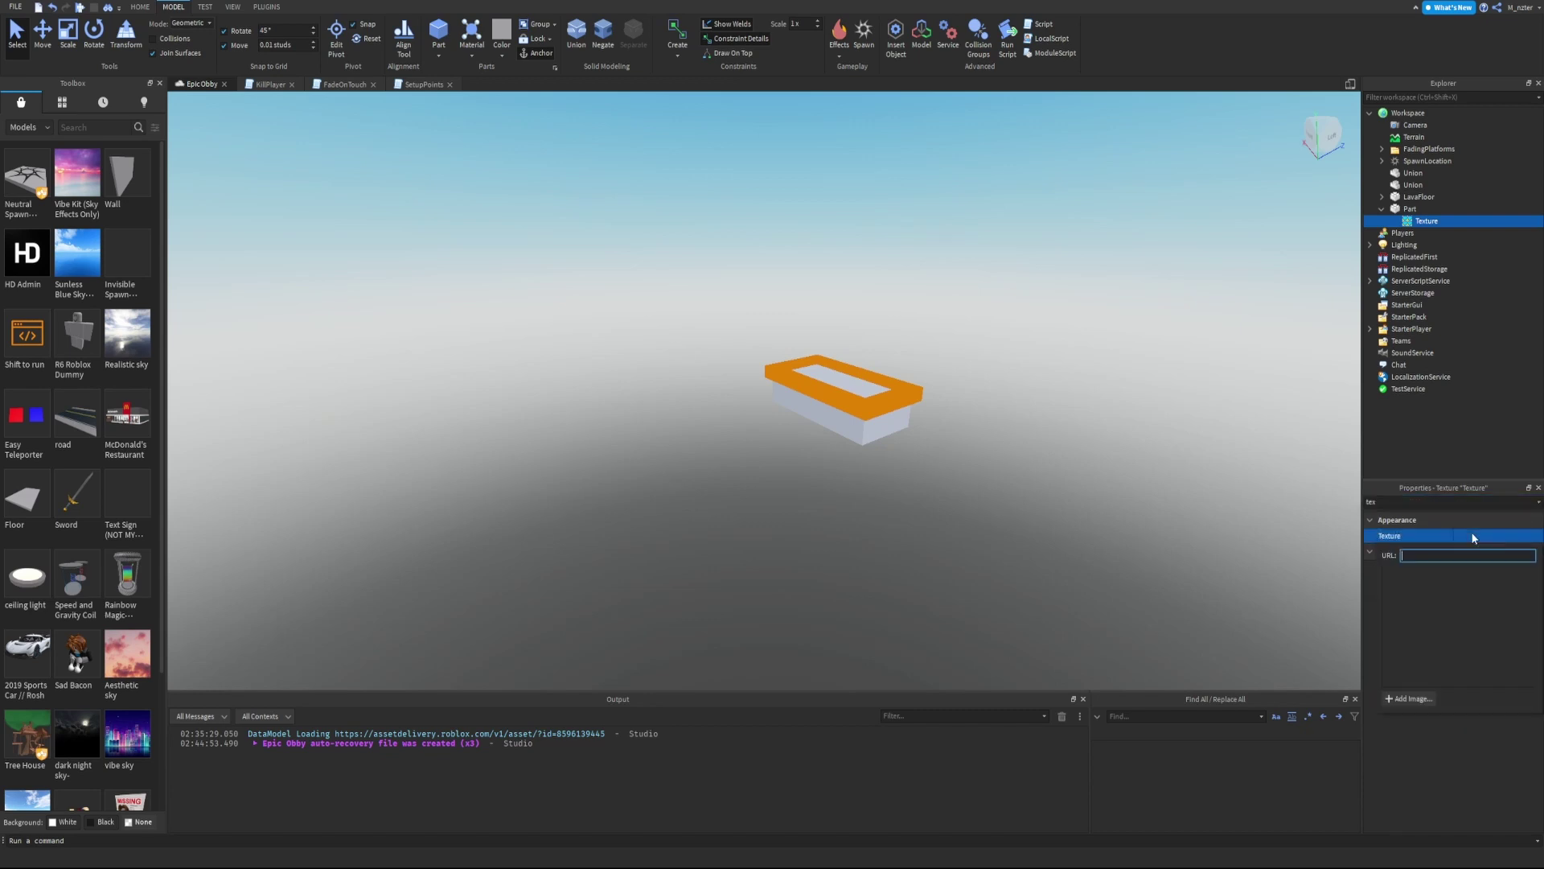
Search the Toolbox images for "circle"
{"action": "left_click", "coordinate": [21, 129]}
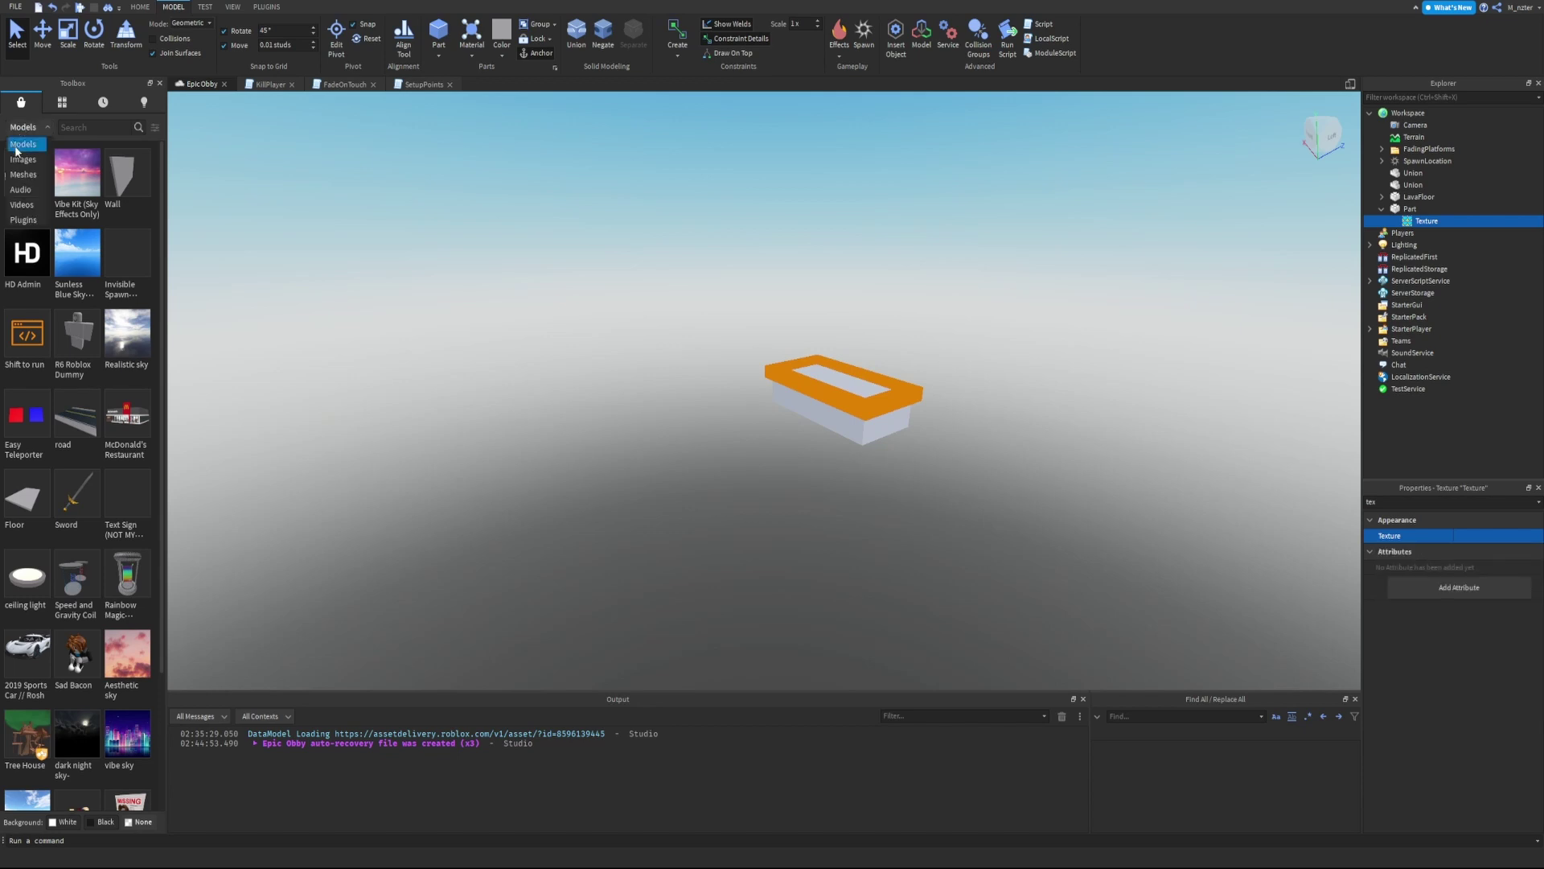
{"action": "left_click", "coordinate": [40, 149]}
{"action": "left_click", "coordinate": [88, 128]}
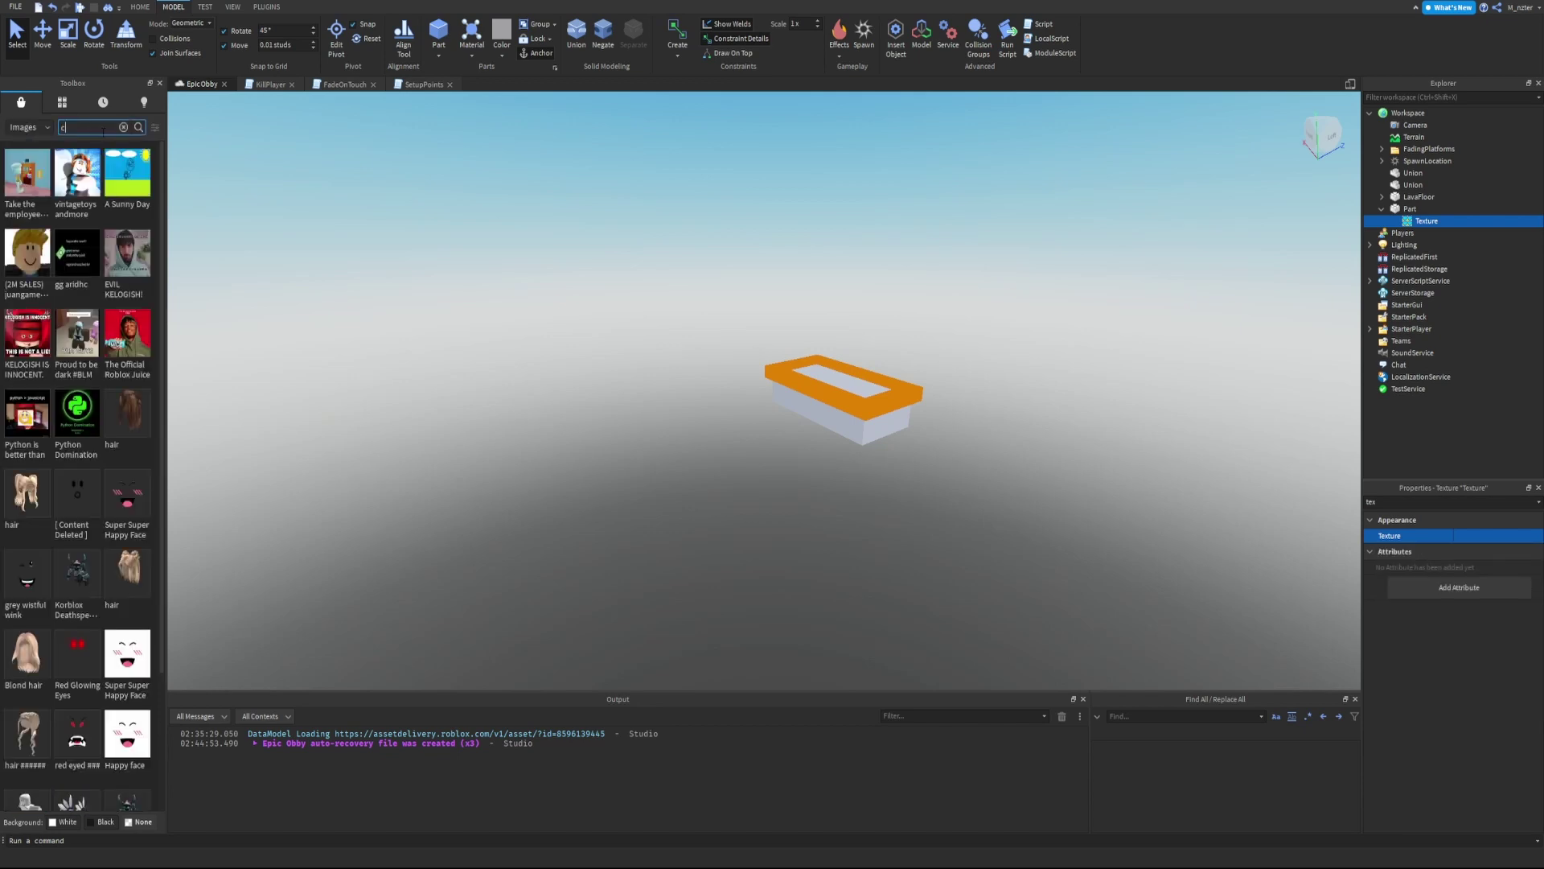
{"action": "type", "text": "circle"}
{"action": "key", "text": "Return"}
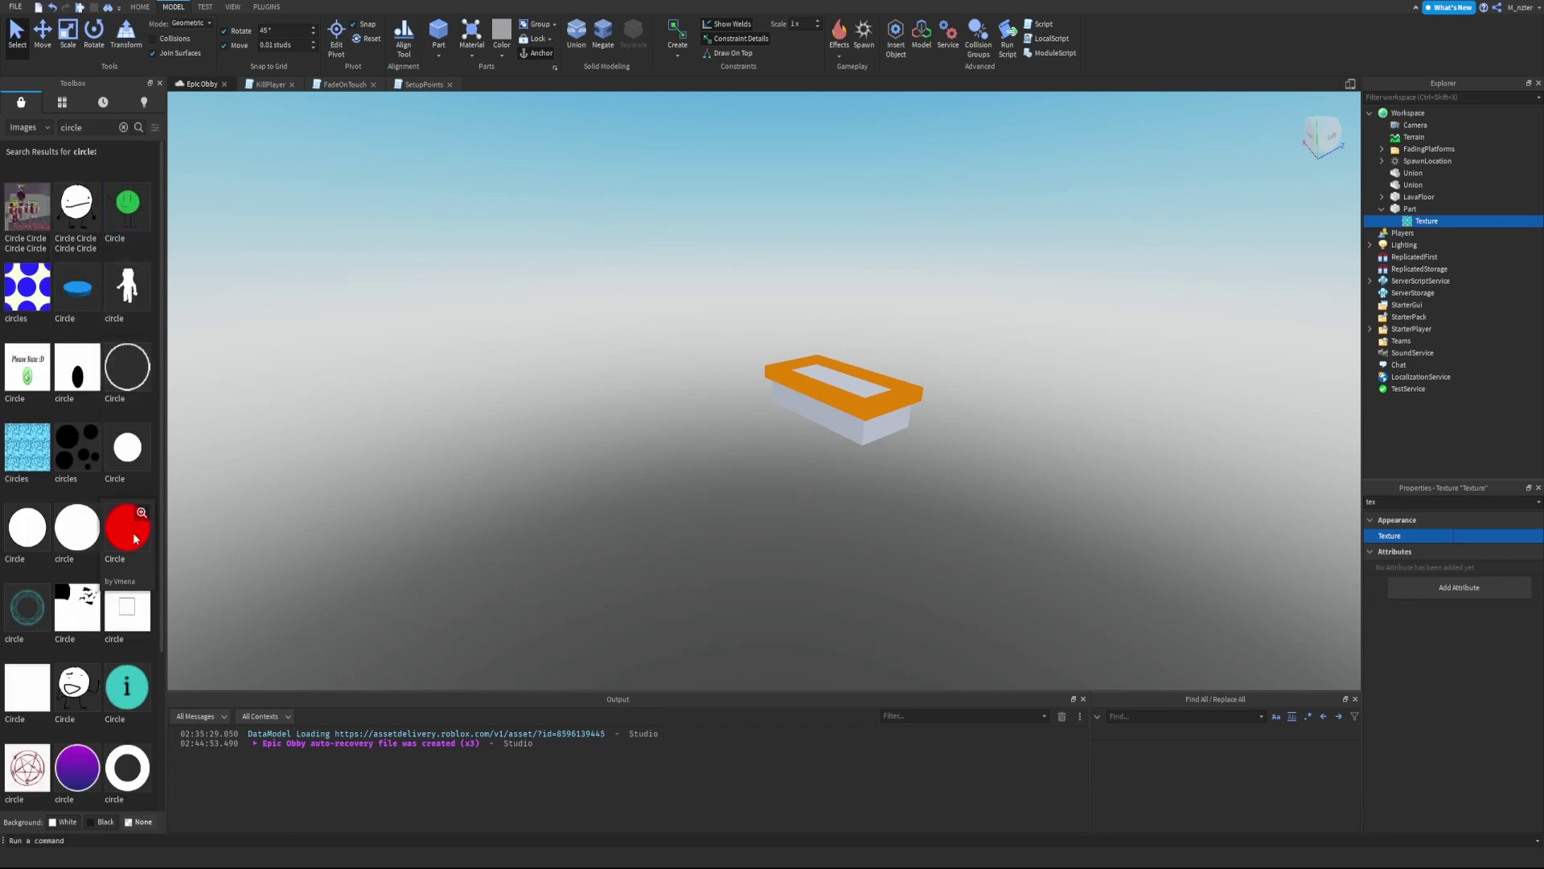
Copy the asset ID of the plain red circle image and assign it as the Texture object's image
{"action": "right_click", "coordinate": [135, 564]}
{"action": "left_click", "coordinate": [173, 599]}
{"action": "left_click", "coordinate": [1470, 535]}
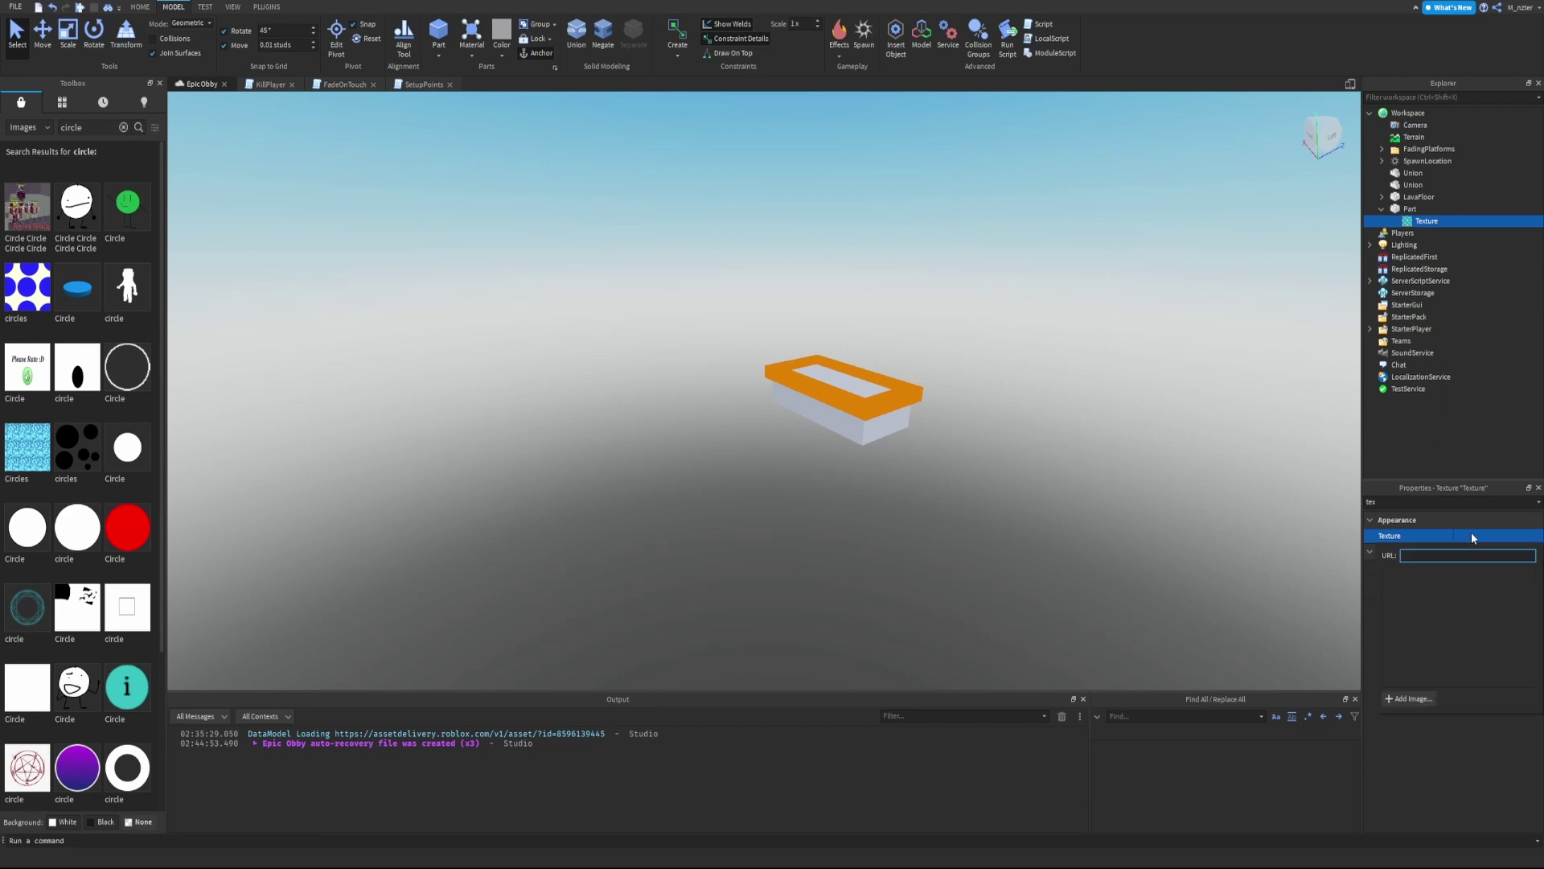
{"action": "key", "text": "ctrl+v"}
{"action": "key", "text": "Return"}
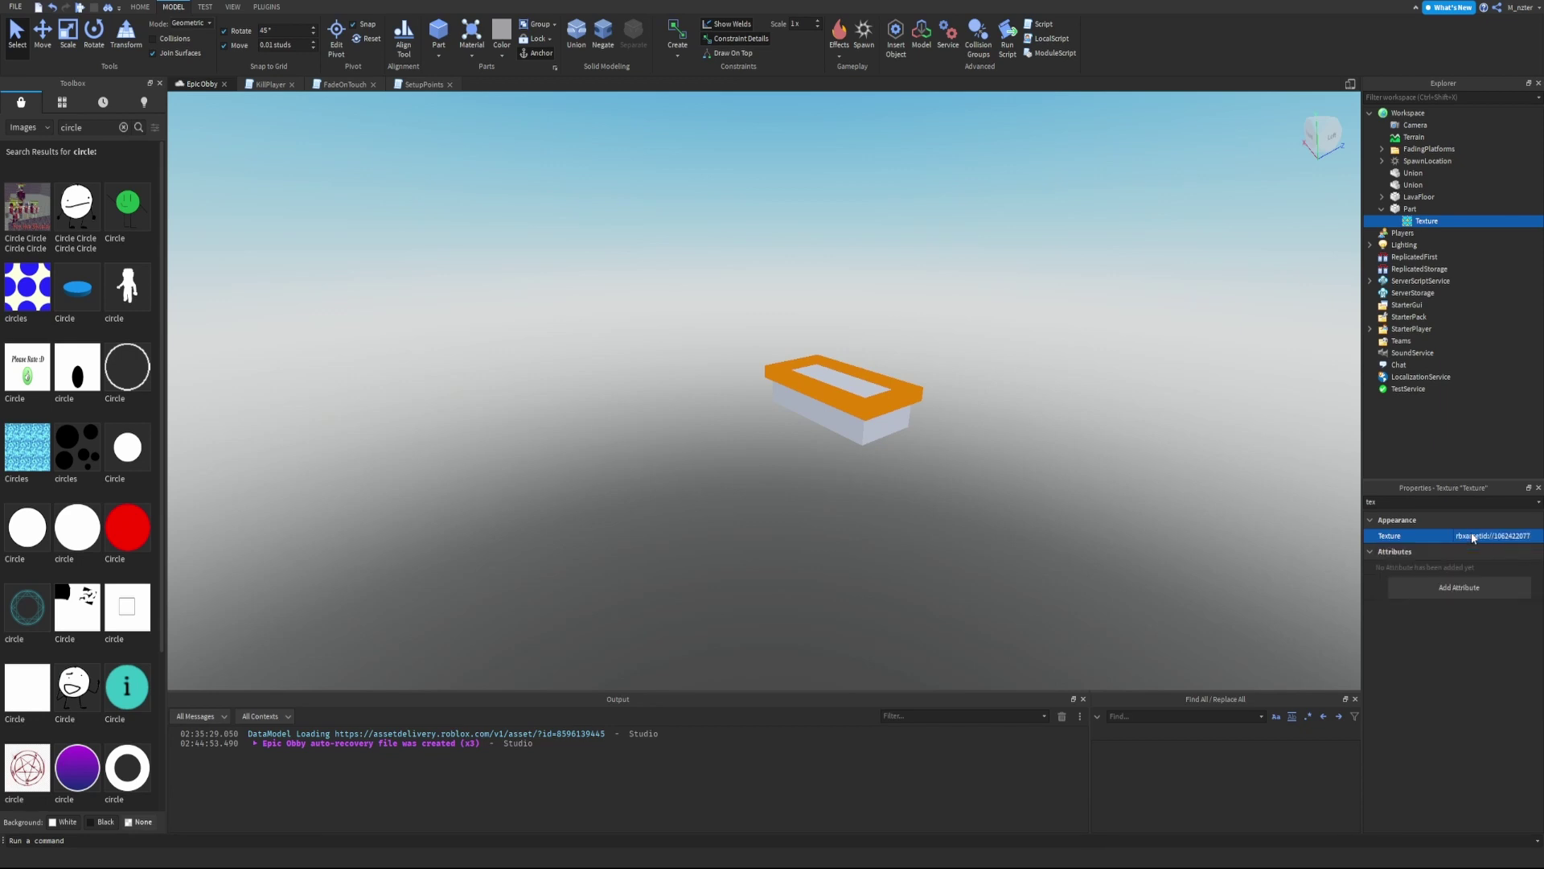
{"action": "right_click_drag", "start_coordinate": [1050, 412], "coordinate": [1044, 422]}
{"action": "left_click", "coordinate": [861, 292]}
{"action": "scroll", "coordinate": [862, 293], "scroll_direction": "up", "scroll_amount": 3}
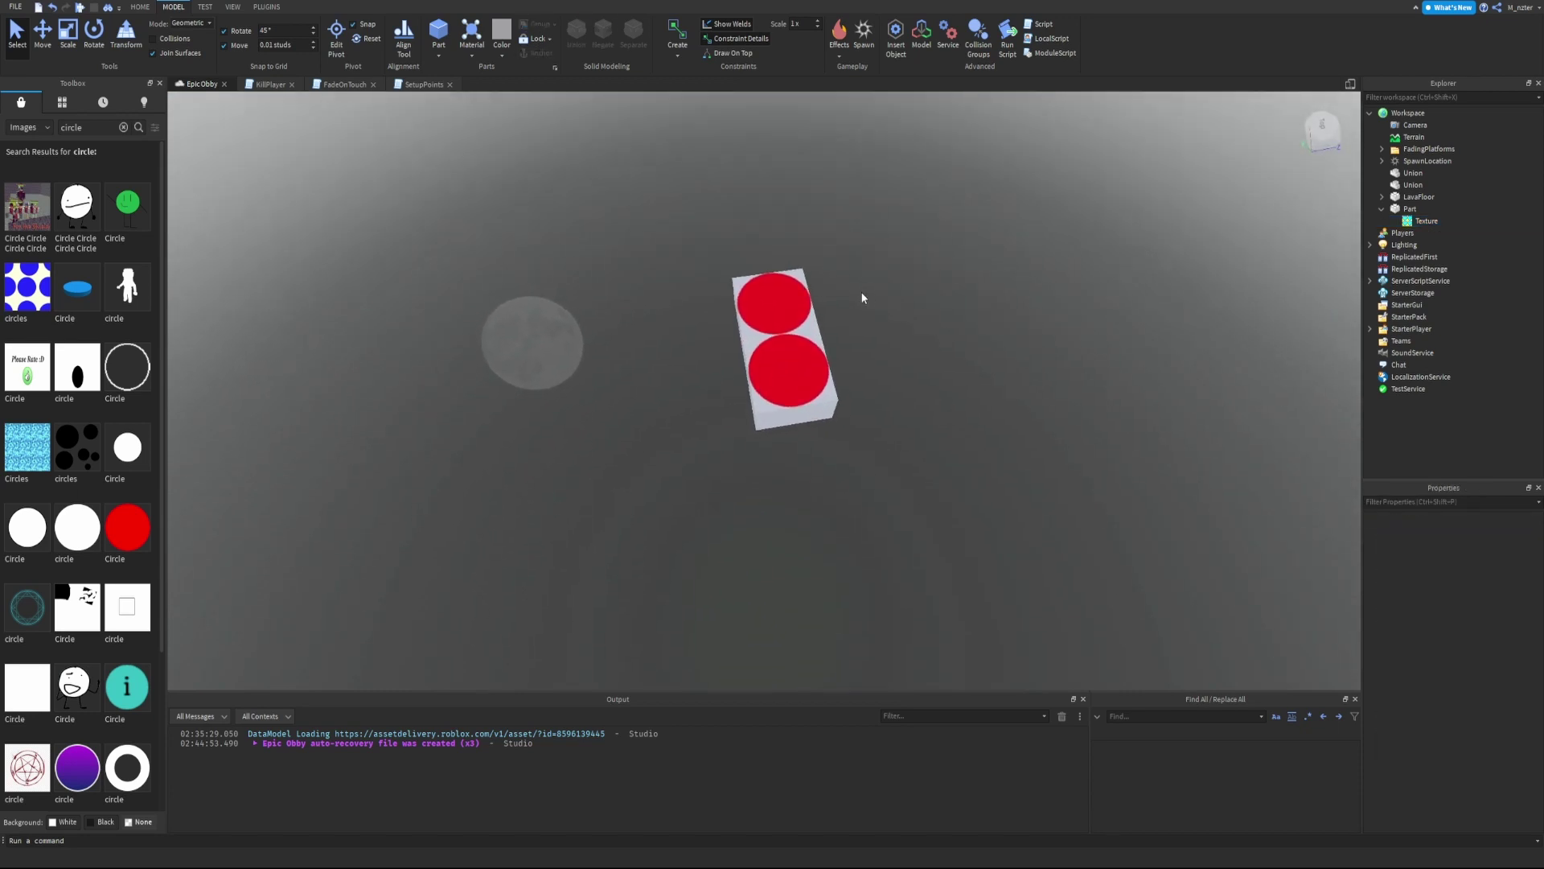
{"action": "right_click_drag", "start_coordinate": [861, 293], "coordinate": [862, 293]}
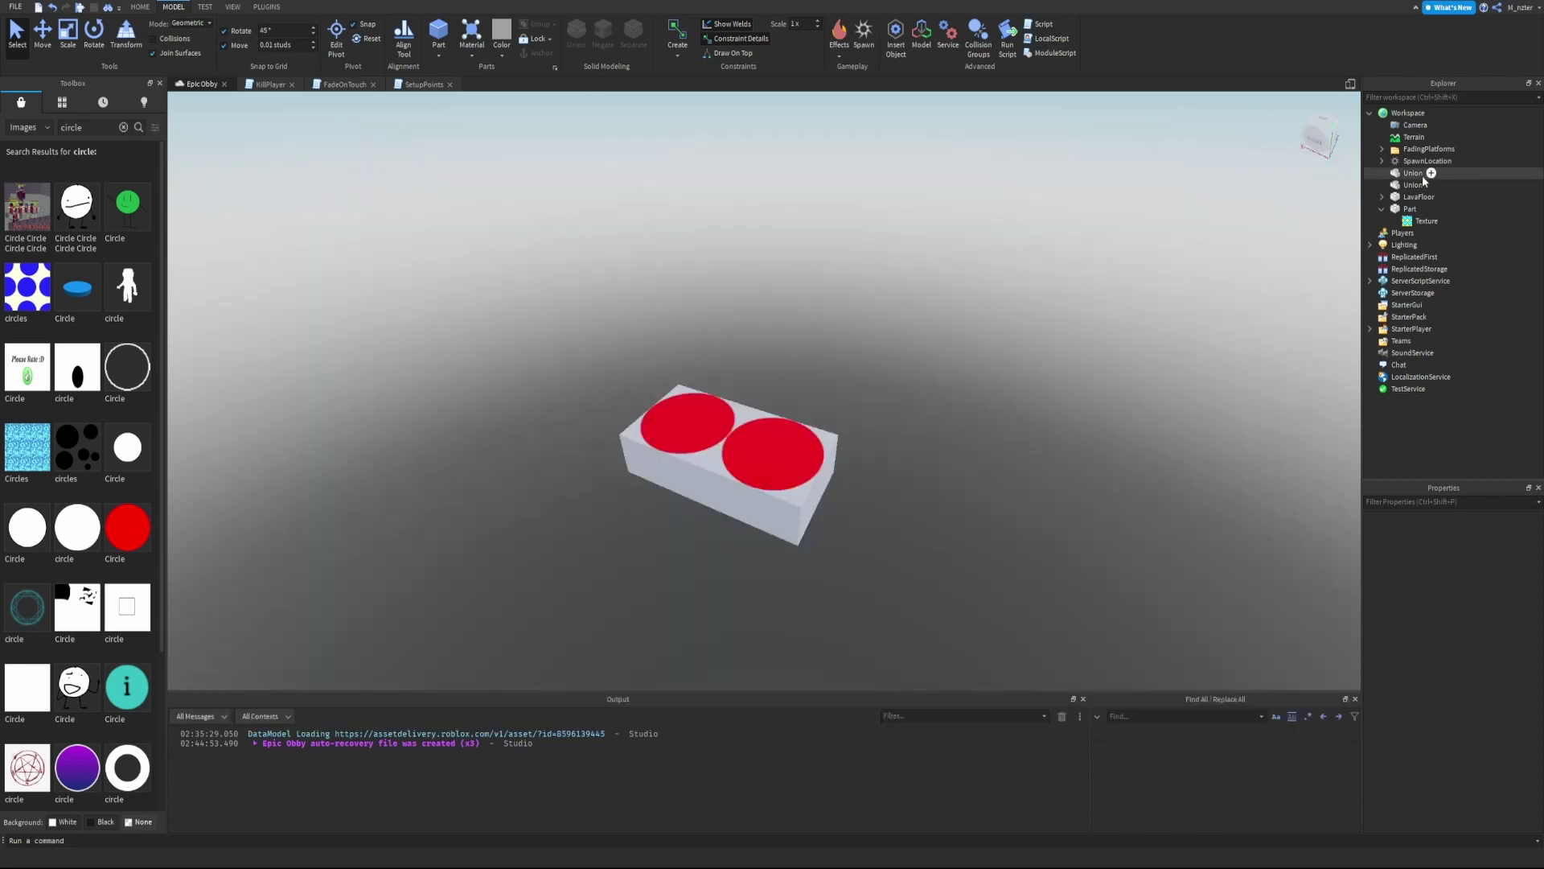
Filter the Texture object's properties by "fac" and set its Face to Bottom
{"action": "left_click", "coordinate": [1420, 220]}
{"action": "left_click", "coordinate": [1432, 501]}
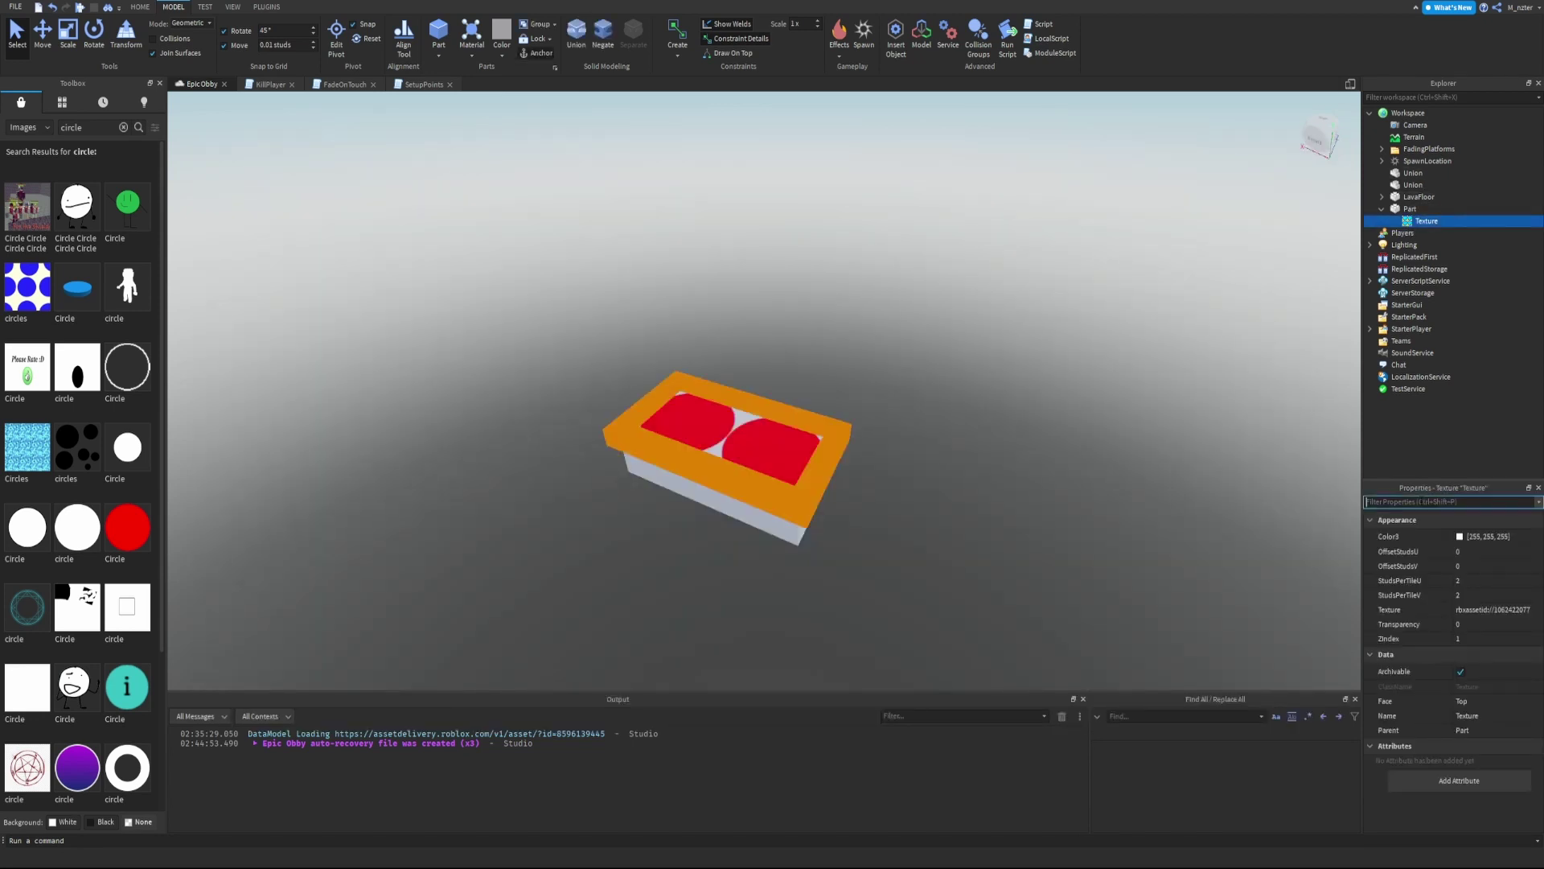
{"action": "type", "text": "fac"}
{"action": "left_click", "coordinate": [1469, 535]}
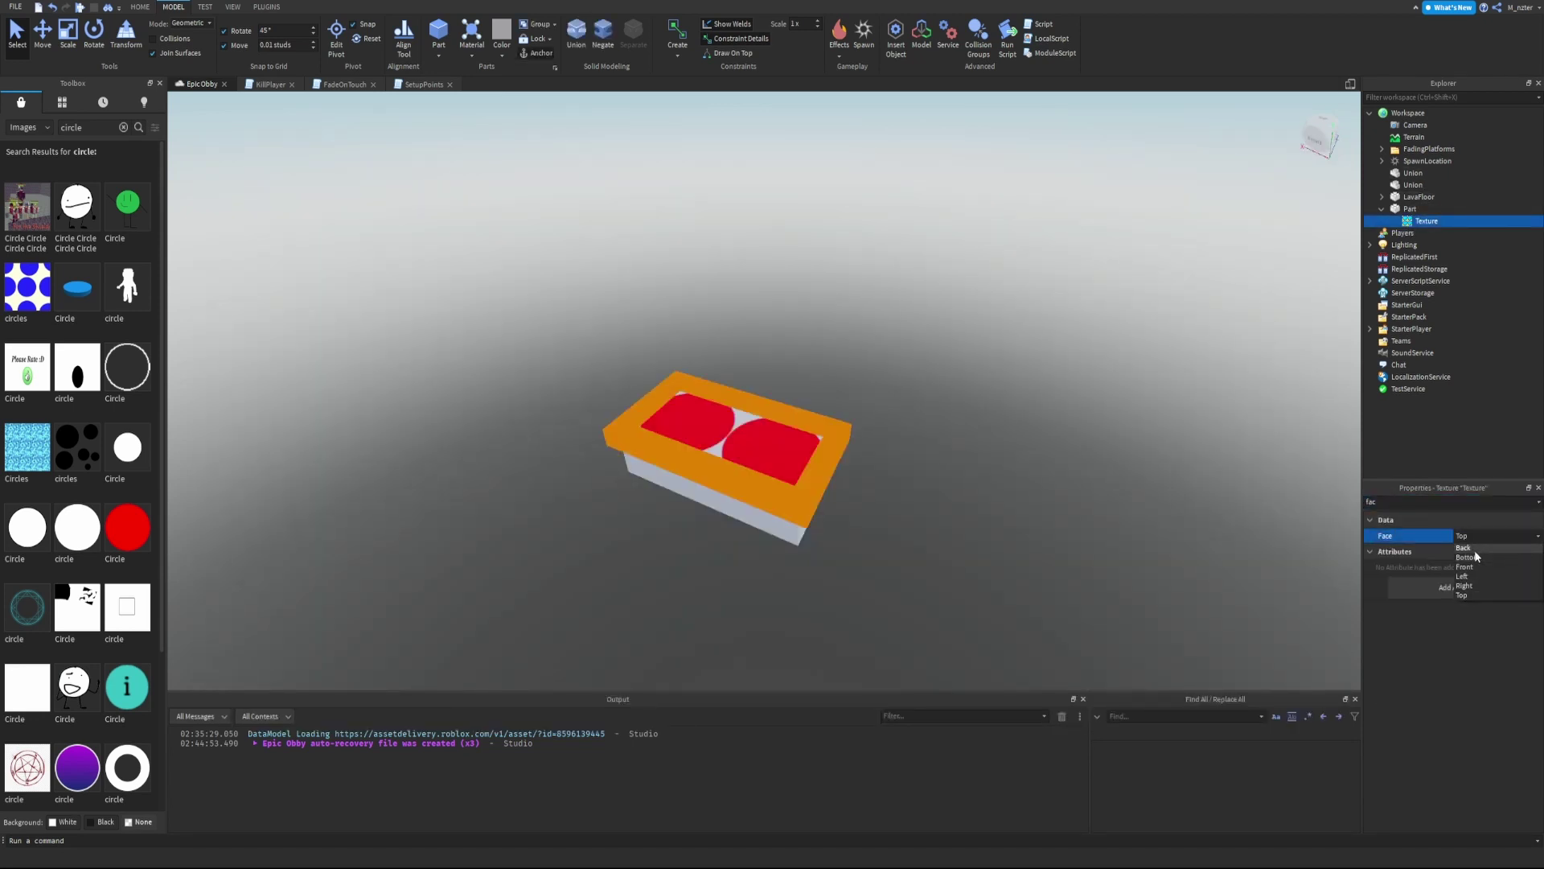
{"action": "left_click", "coordinate": [1472, 556]}
{"action": "right_click_drag", "start_coordinate": [1106, 507], "coordinate": [1076, 529]}
Switch the texture's Face to Front, followed by Left, to show it on other sides of the part
{"action": "left_click", "coordinate": [1490, 539]}
{"action": "left_click", "coordinate": [1489, 567]}
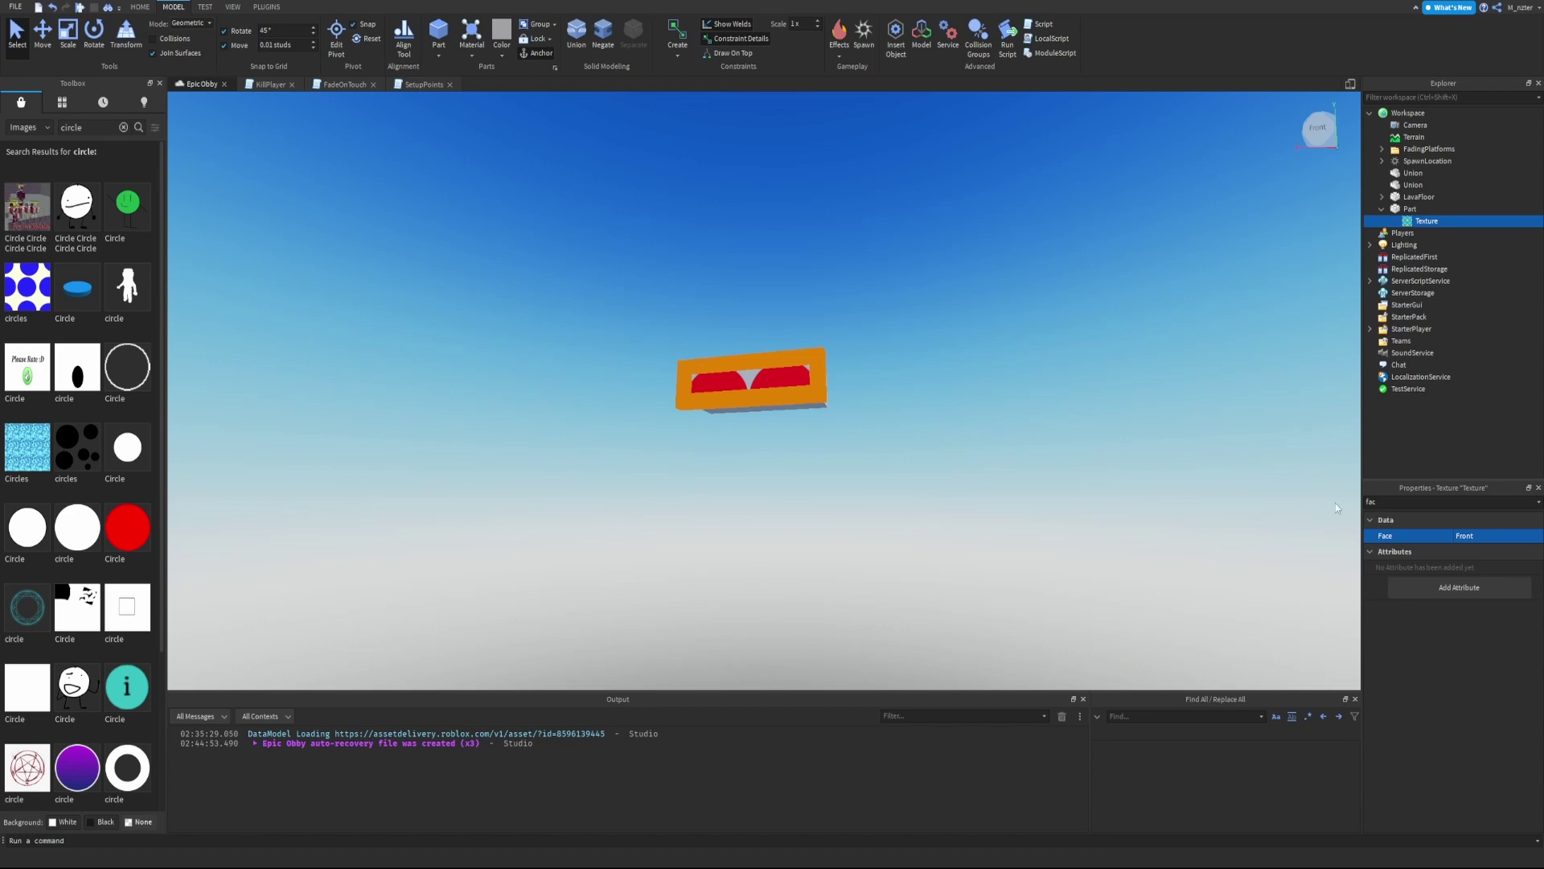
{"action": "left_click", "coordinate": [1490, 536]}
{"action": "left_click", "coordinate": [1483, 566]}
{"action": "right_click_drag", "start_coordinate": [1065, 476], "coordinate": [1067, 476]}
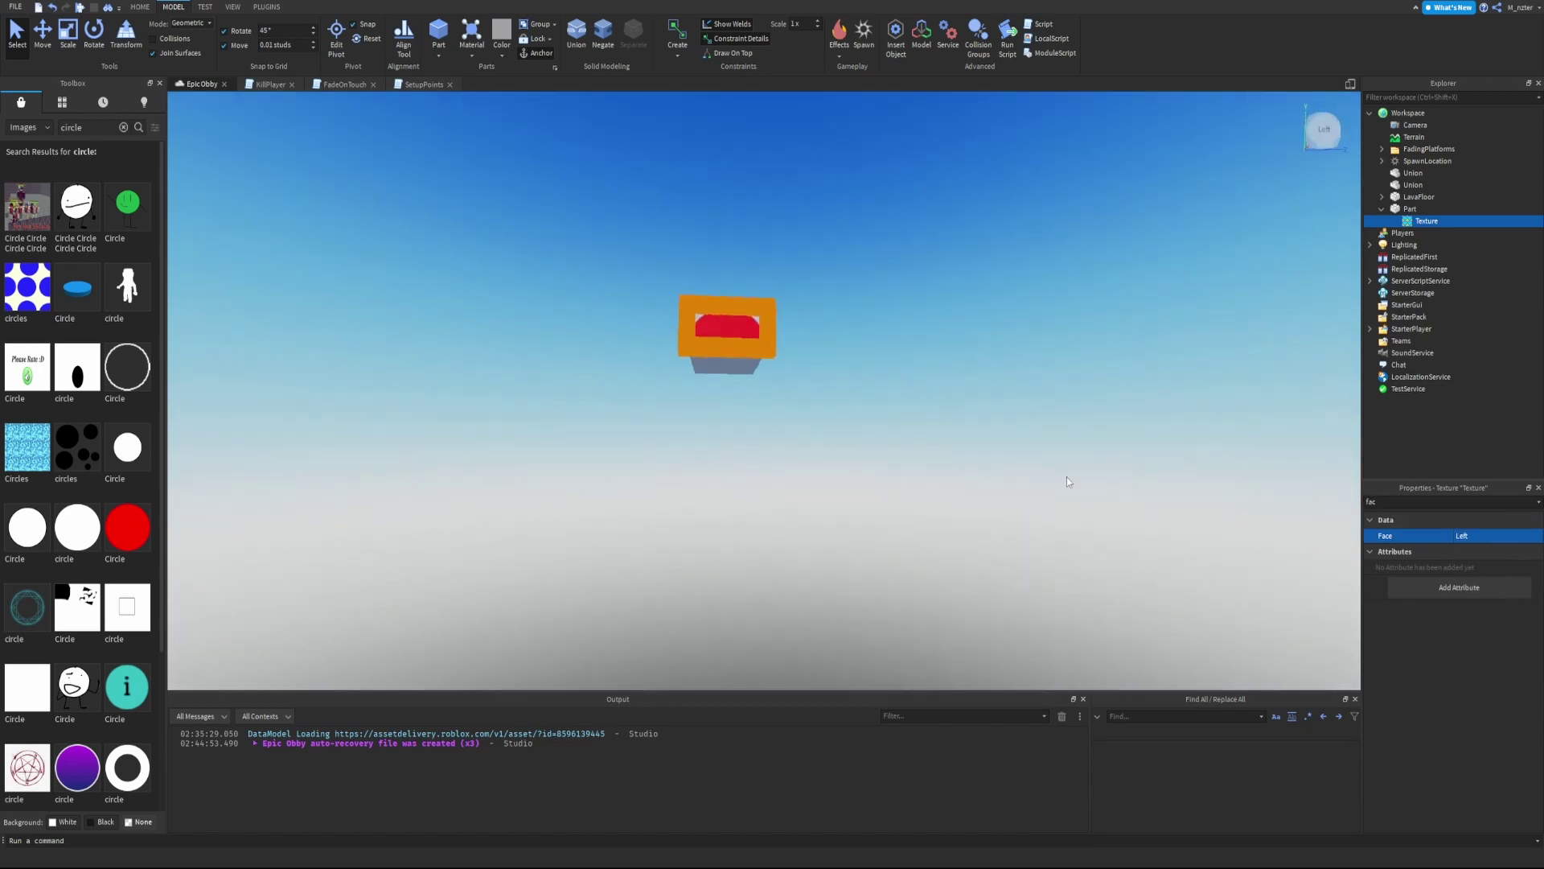
Set the texture's Face back to Top
{"action": "left_click", "coordinate": [1498, 536]}
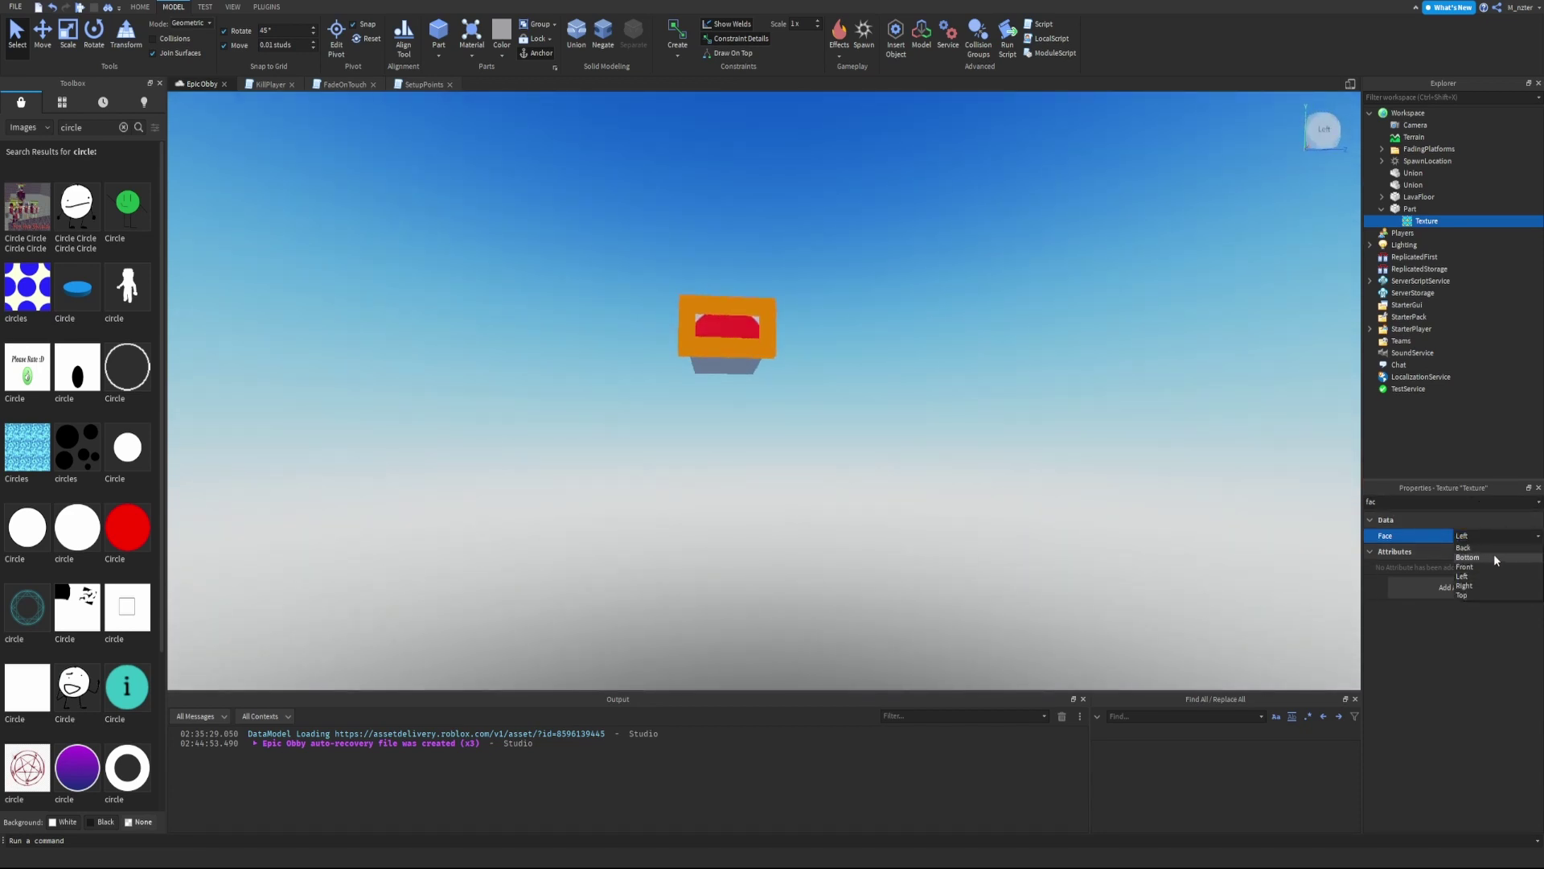
{"action": "left_click", "coordinate": [1499, 594]}
{"action": "right_click_drag", "start_coordinate": [1103, 445], "coordinate": [1103, 446]}
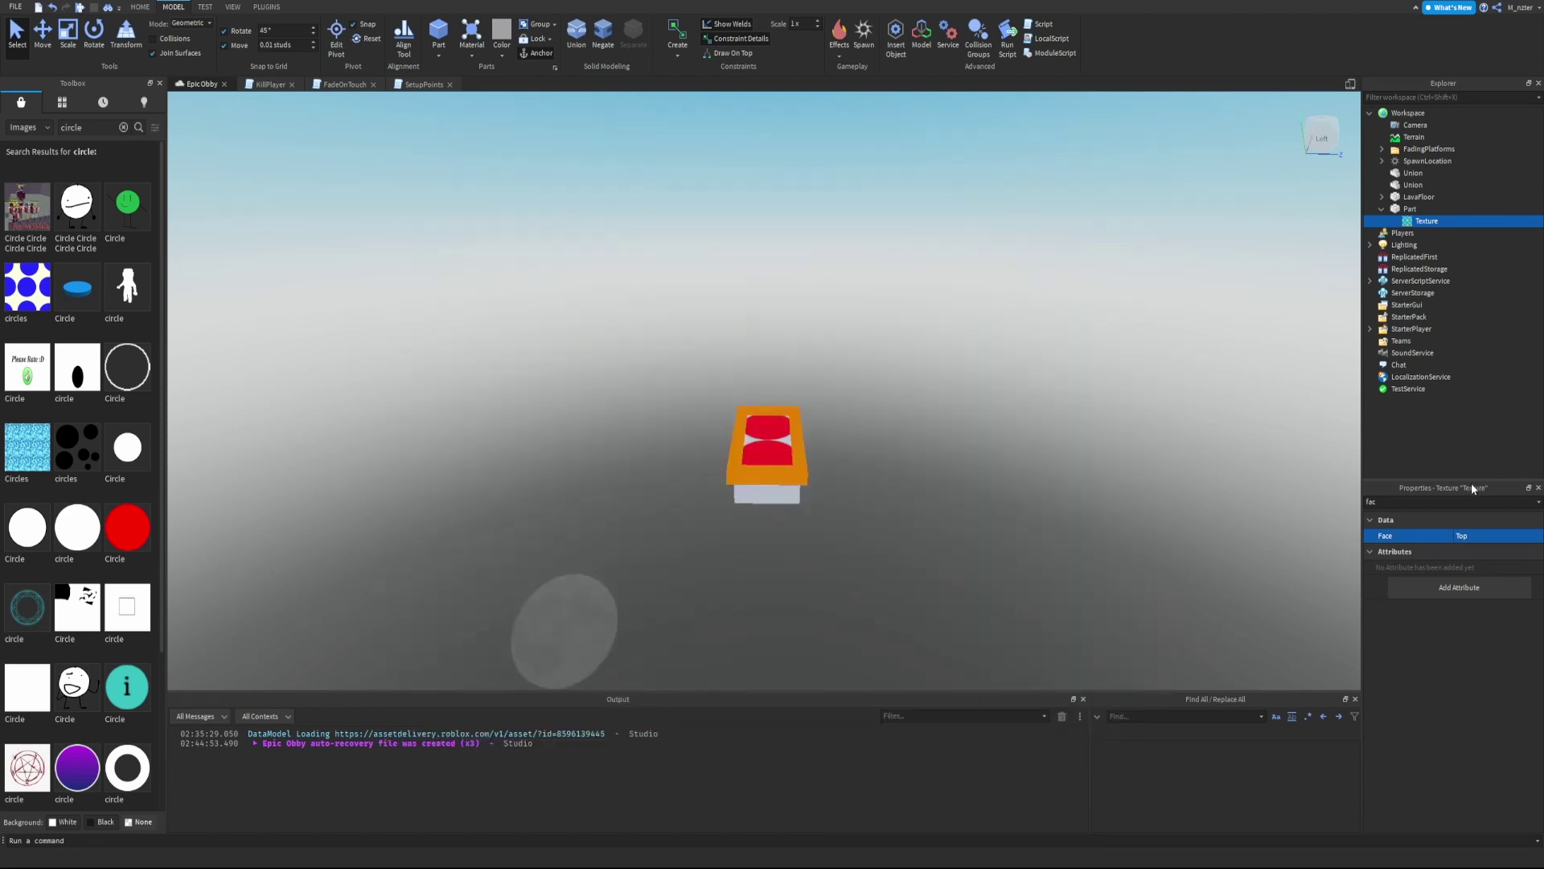
Filter the Texture object's properties by "perti" and open StudsPerTileU for editing
{"action": "left_click", "coordinate": [1466, 502]}
{"action": "type", "text": "perti"}
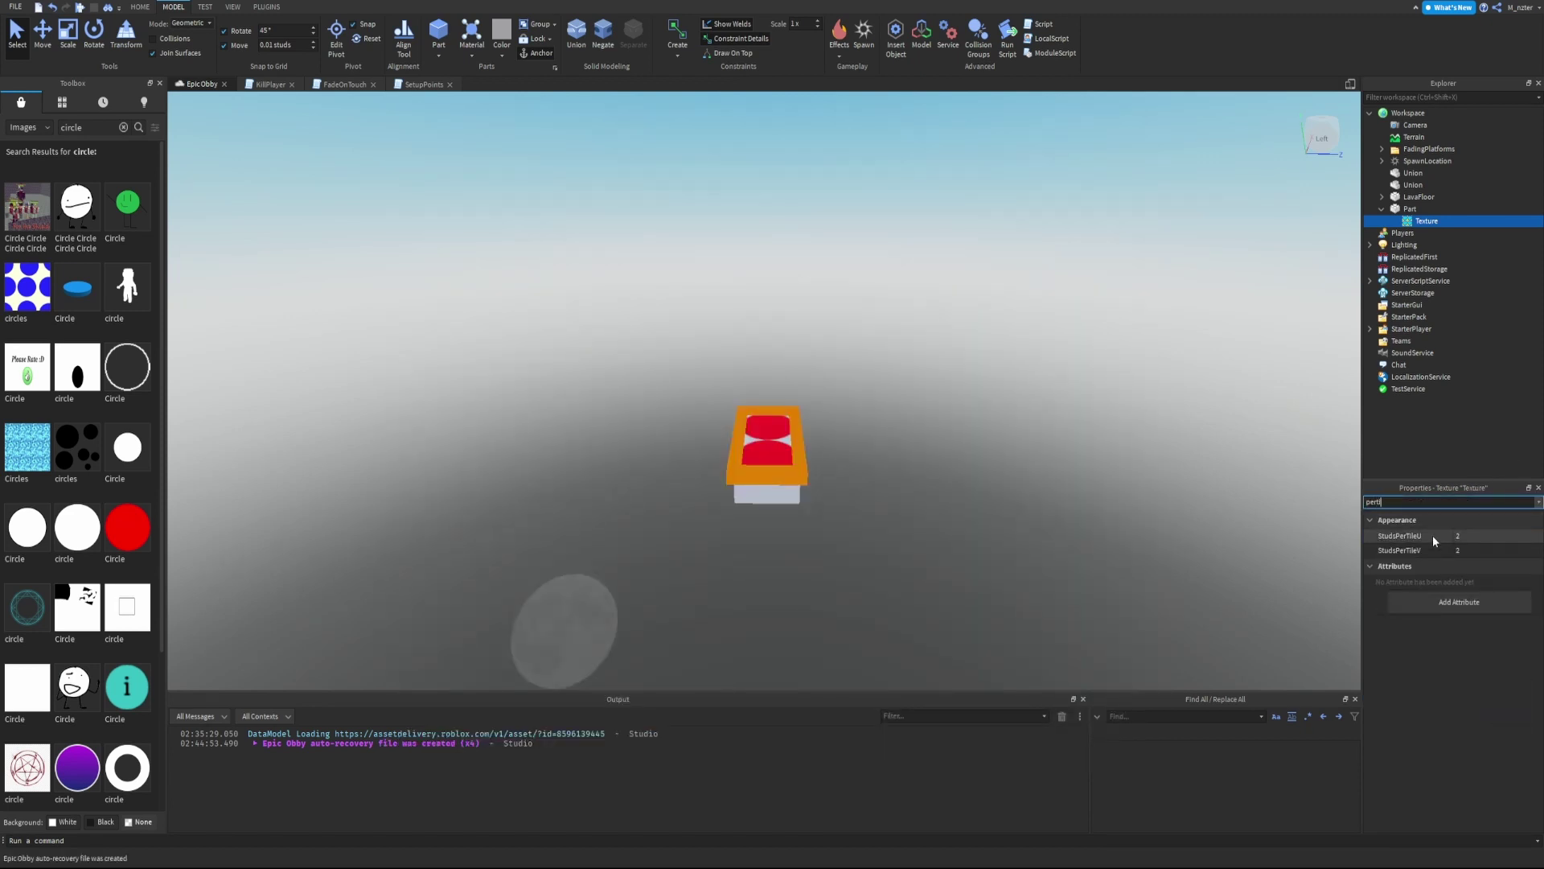
{"action": "left_click", "coordinate": [1480, 535]}
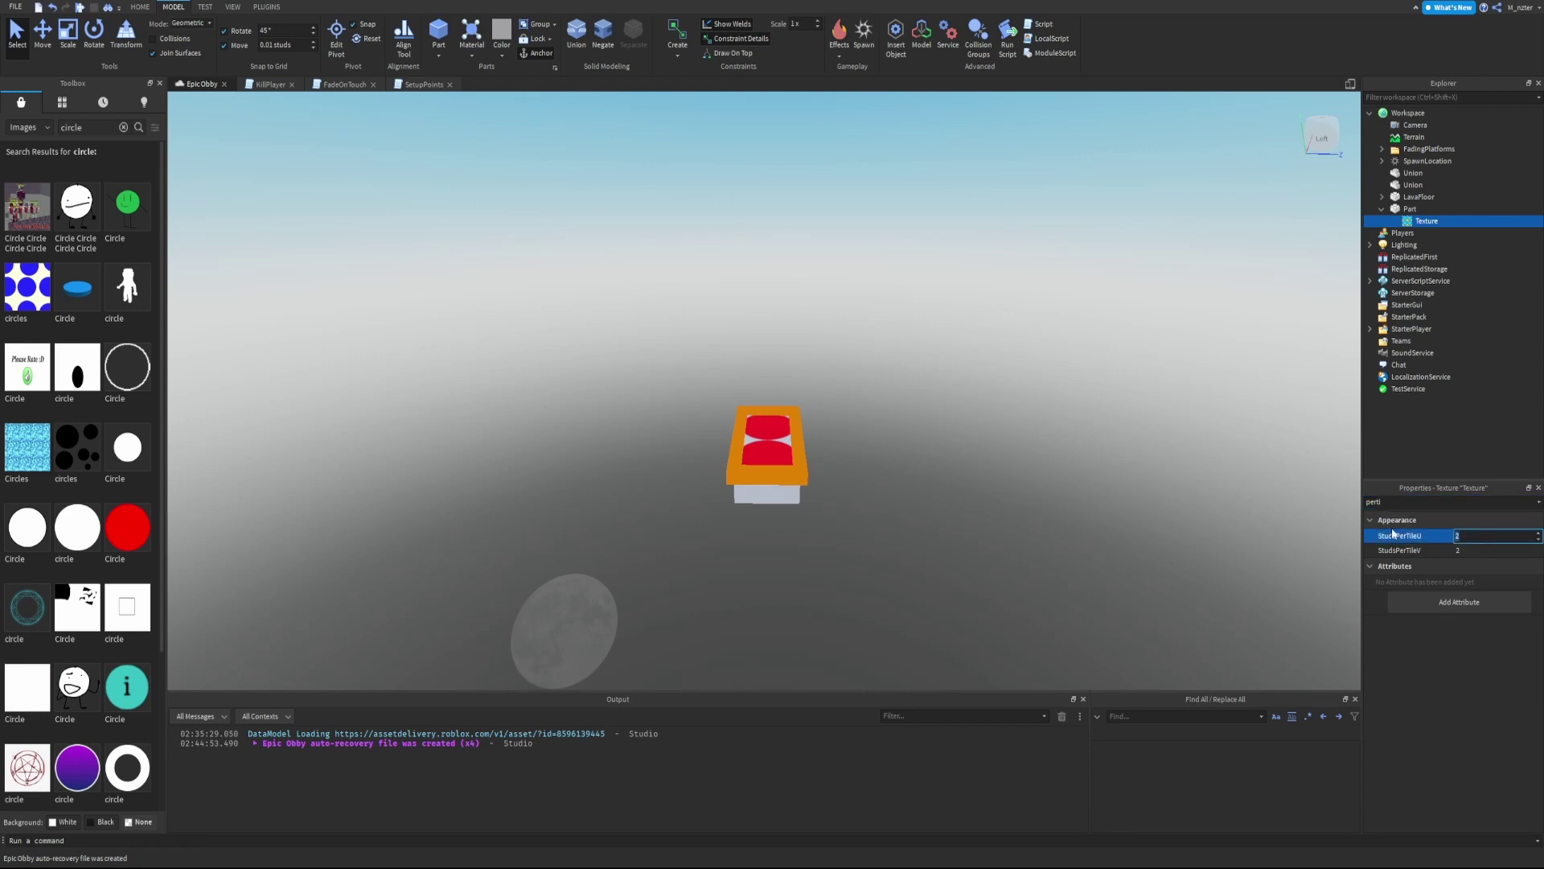
Scale the part outward along both horizontal axes into a large flat slab, leaving its thickness unchanged
{"action": "left_click", "coordinate": [1416, 209]}
{"action": "key", "text": "ctrl+3"}
{"action": "left_click_drag", "start_coordinate": [826, 454], "coordinate": [1012, 459]}
{"action": "left_click_drag", "start_coordinate": [876, 512], "coordinate": [927, 669]}
{"action": "key", "text": "a"}
{"action": "right_click_drag", "start_coordinate": [953, 590], "coordinate": [941, 580]}
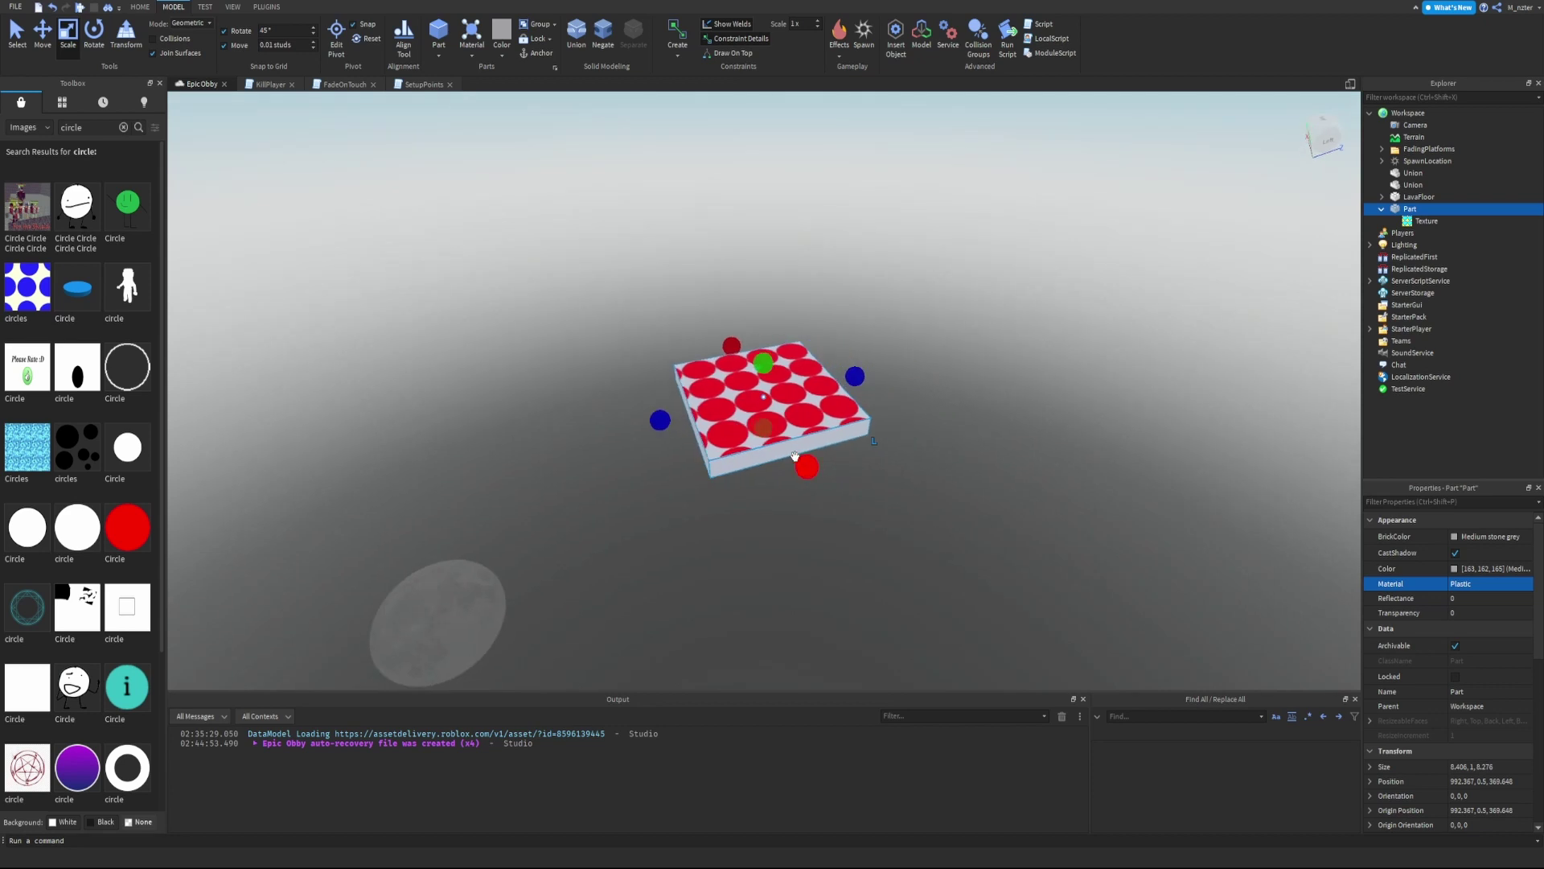
{"action": "left_click_drag", "start_coordinate": [806, 463], "coordinate": [833, 511]}
Set the Texture object's StudsPerTileU to 5
{"action": "left_click", "coordinate": [1418, 221]}
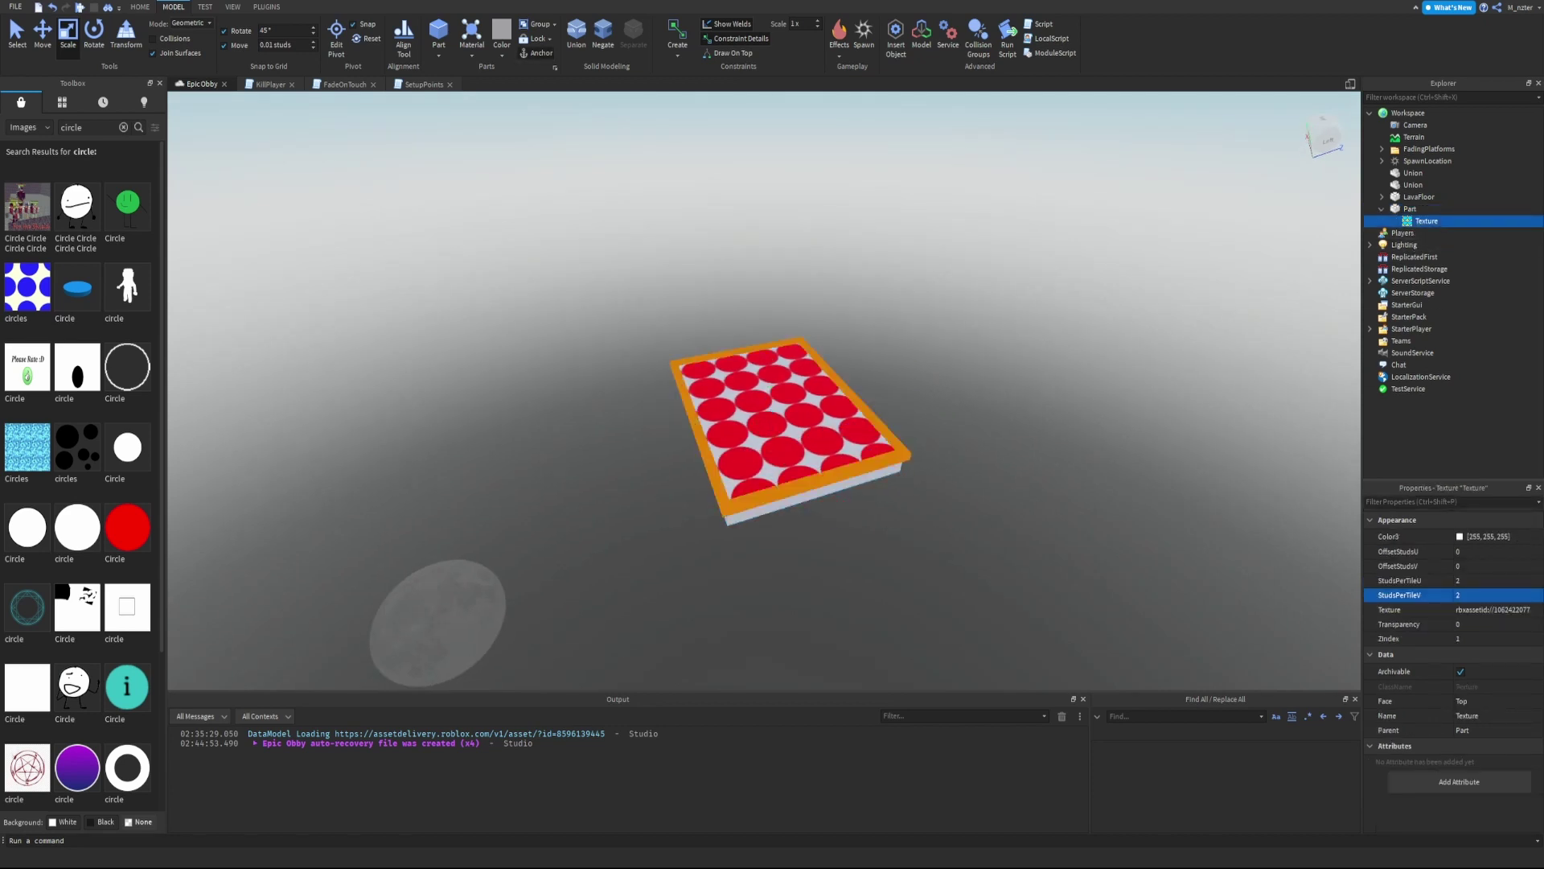
{"action": "left_click", "coordinate": [1418, 593]}
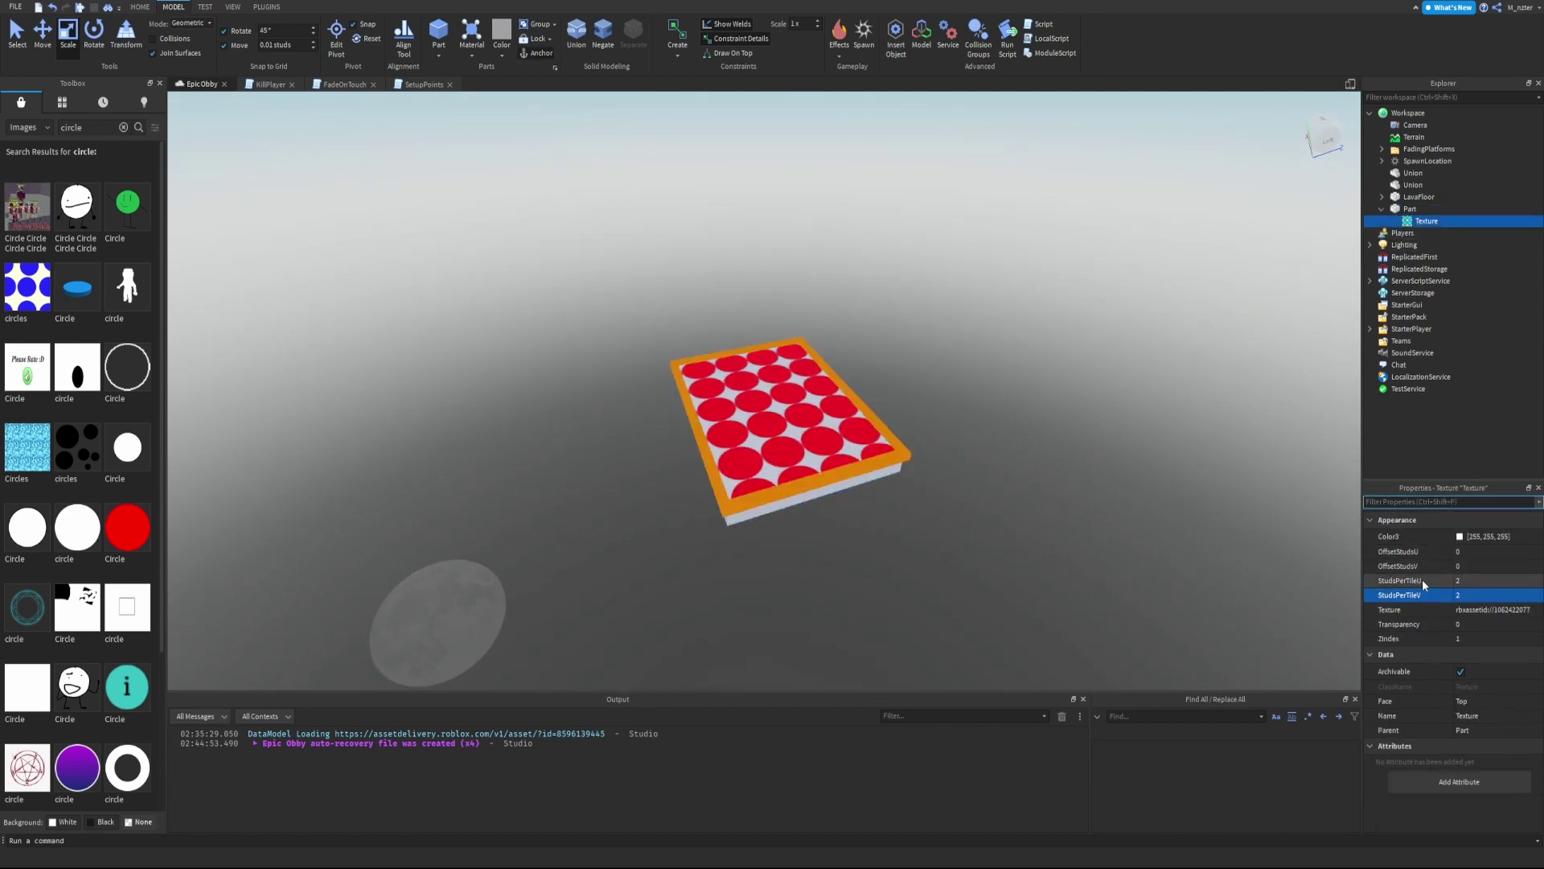
{"action": "left_click", "coordinate": [1426, 583]}
{"action": "left_click", "coordinate": [1433, 593]}
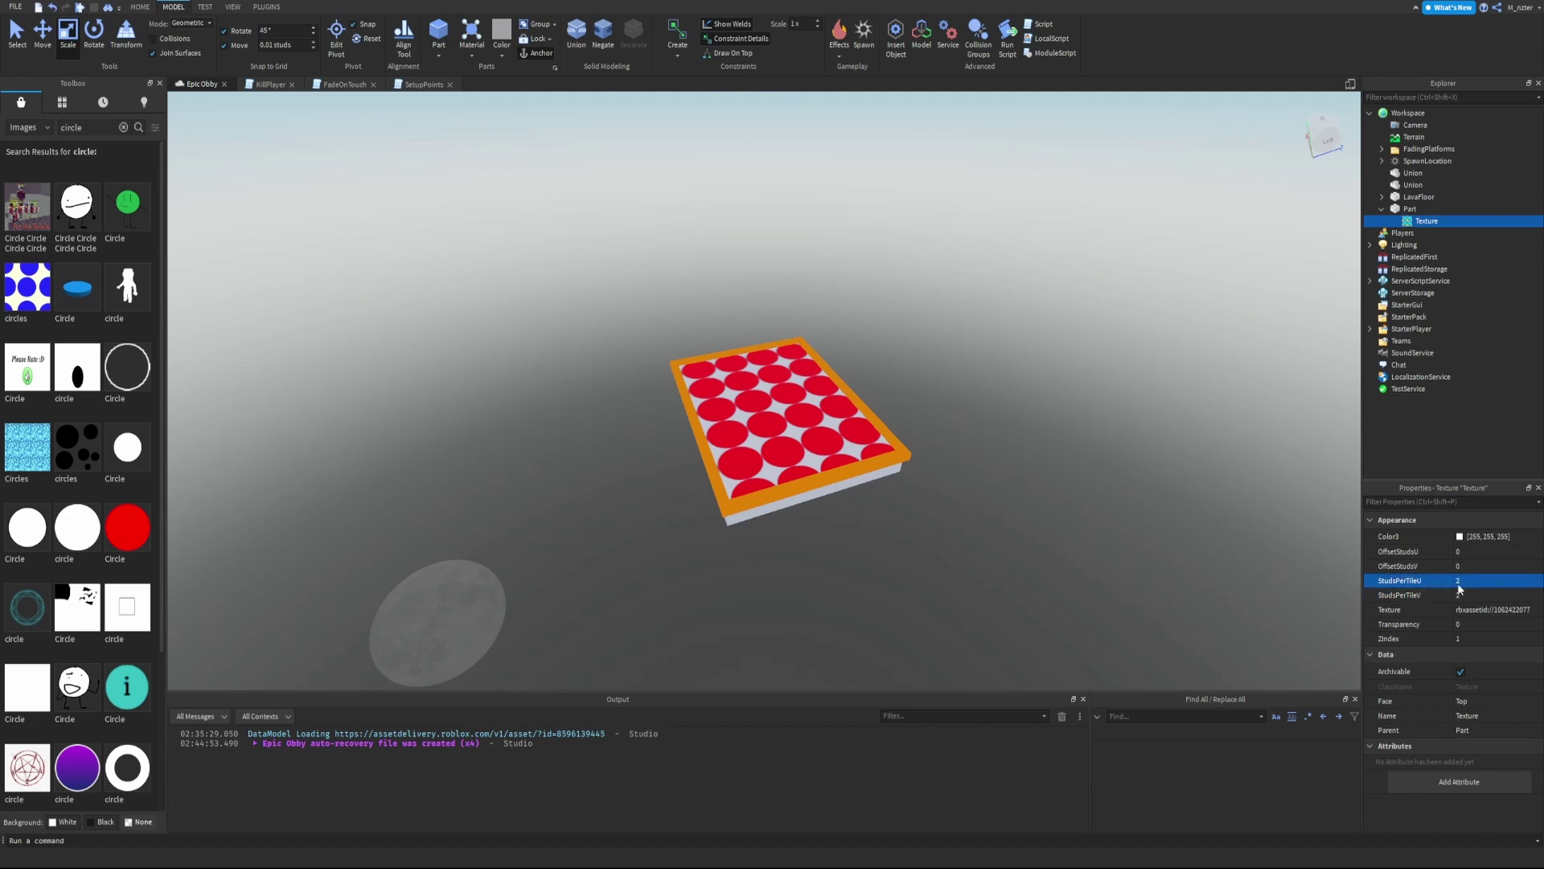
{"action": "left_click", "coordinate": [1472, 581]}
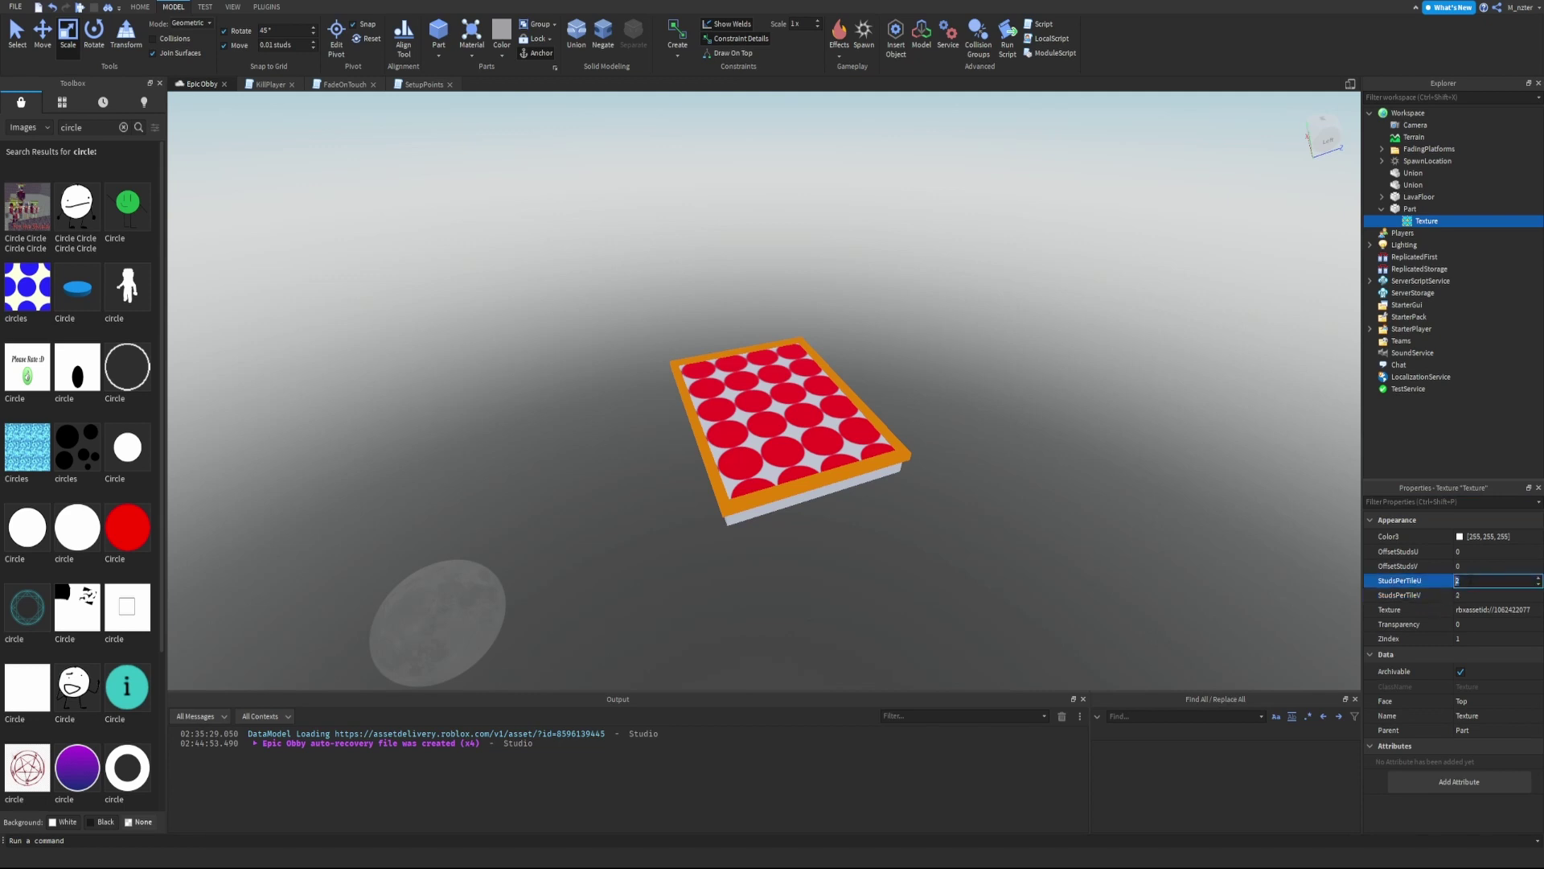
{"action": "type", "text": "5"}
{"action": "key", "text": "Return"}
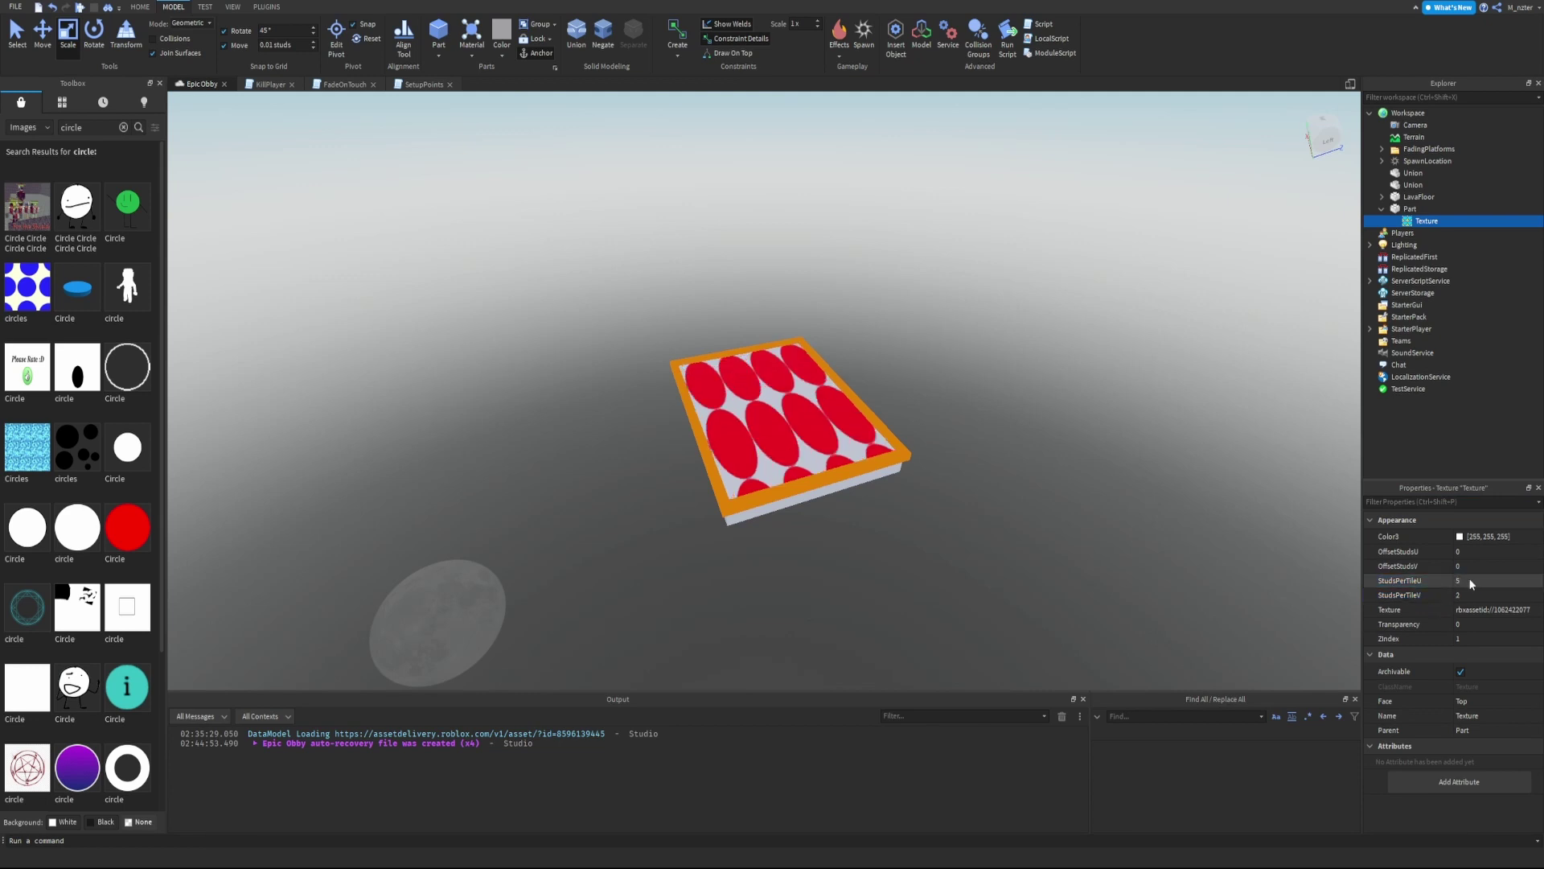
Set the Texture object's StudsPerTileV to 5
{"action": "left_click", "coordinate": [1478, 596]}
{"action": "type", "text": "5"}
{"action": "key", "text": "Return"}
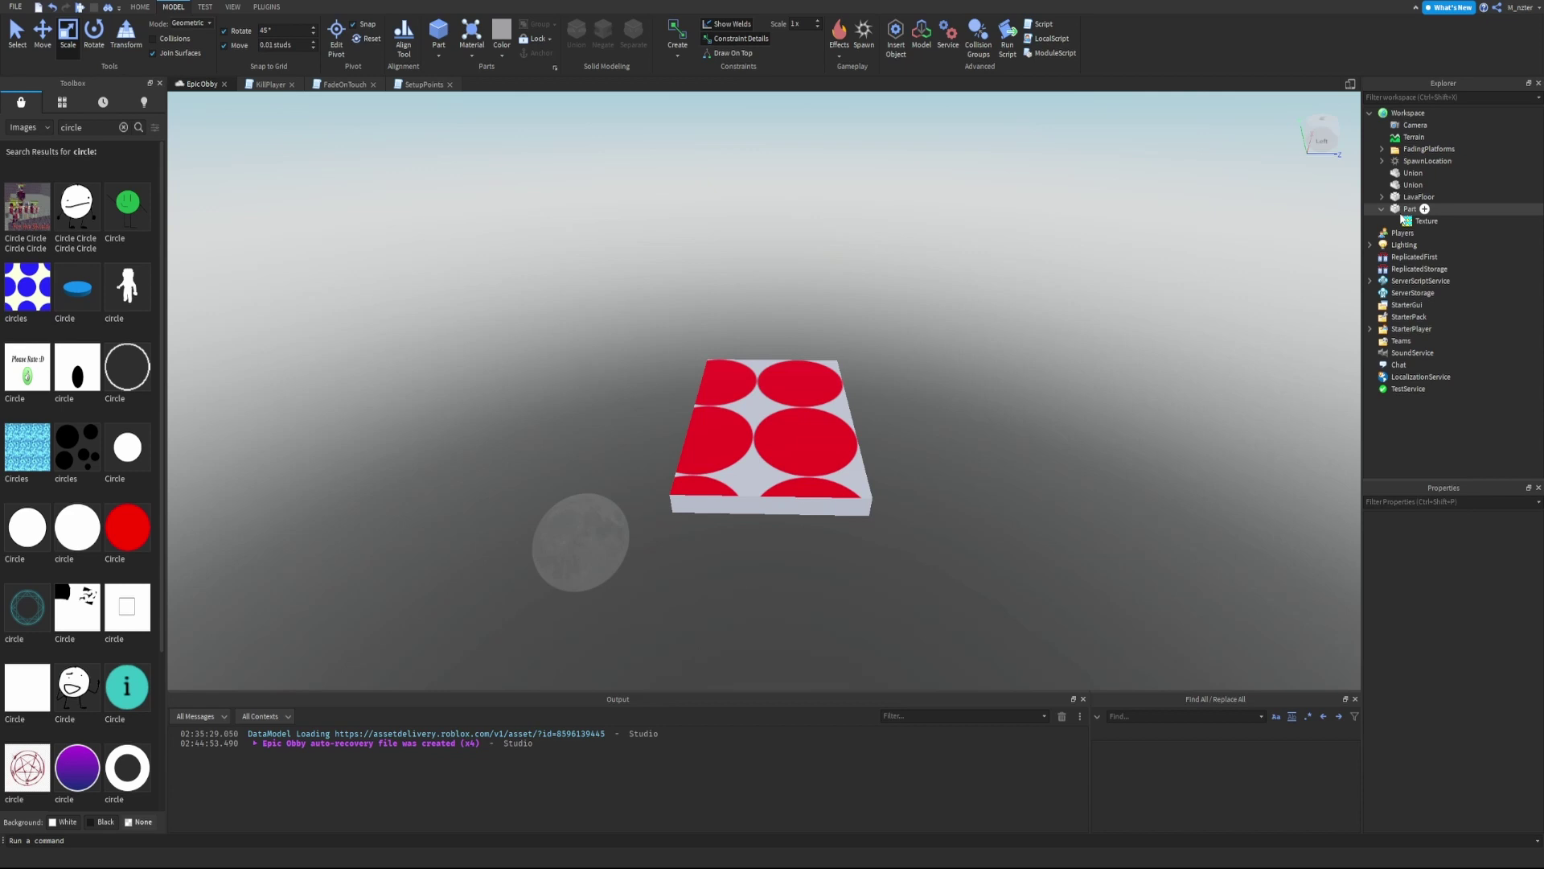
{"action": "left_click", "coordinate": [1444, 220]}
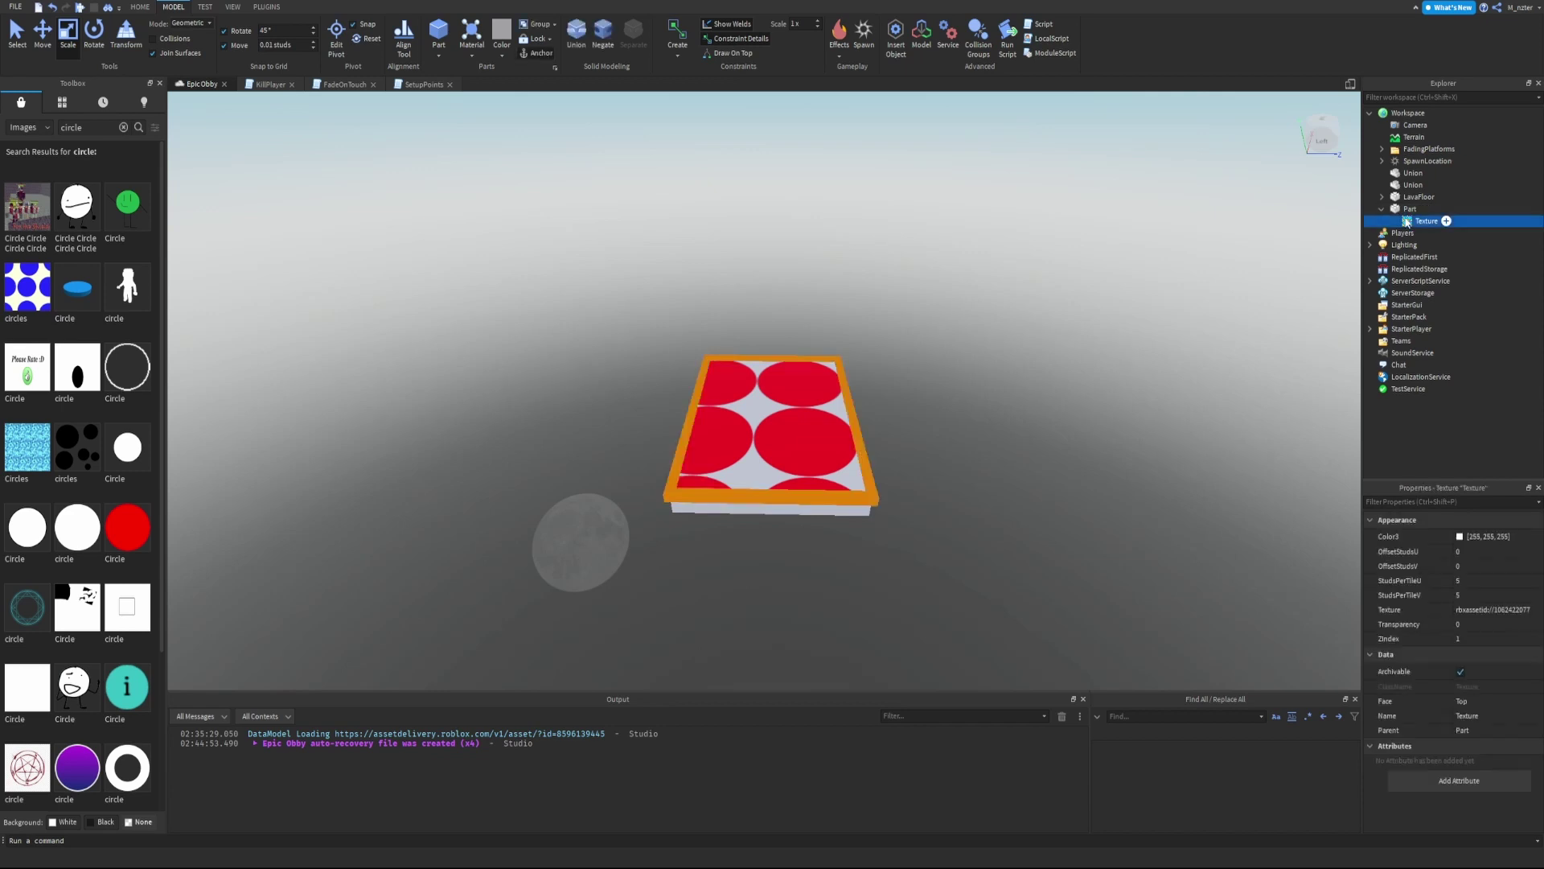
Scale the part outward along both horizontal axes to about 21.9 by 25.2 studs
{"action": "left_click", "coordinate": [1403, 210]}
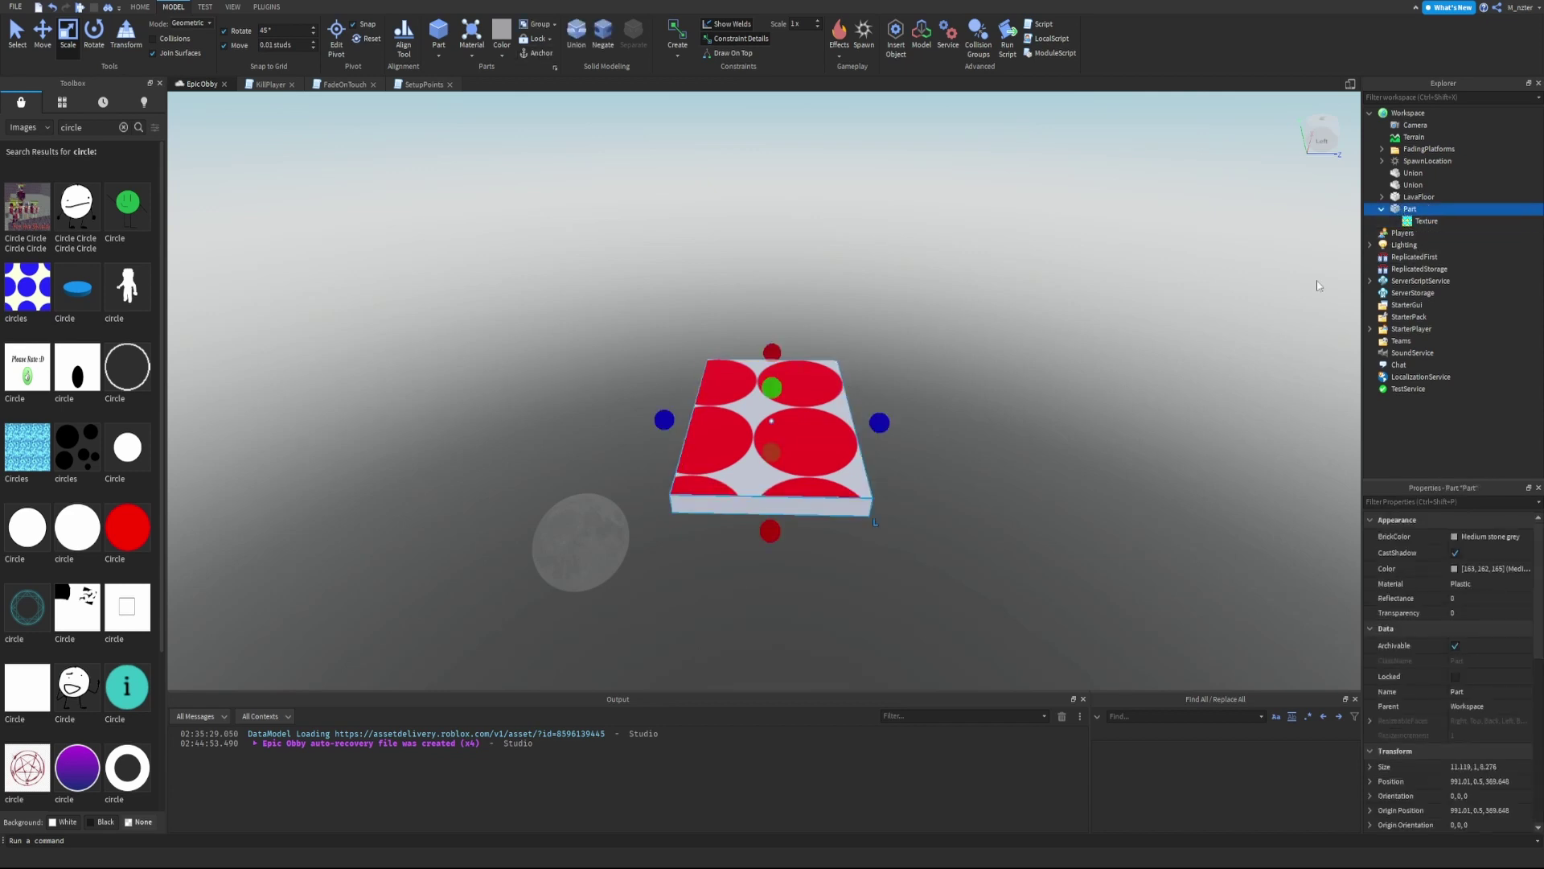
{"action": "right_click_drag", "start_coordinate": [799, 405], "coordinate": [794, 414]}
{"action": "left_click_drag", "start_coordinate": [795, 415], "coordinate": [583, 377]}
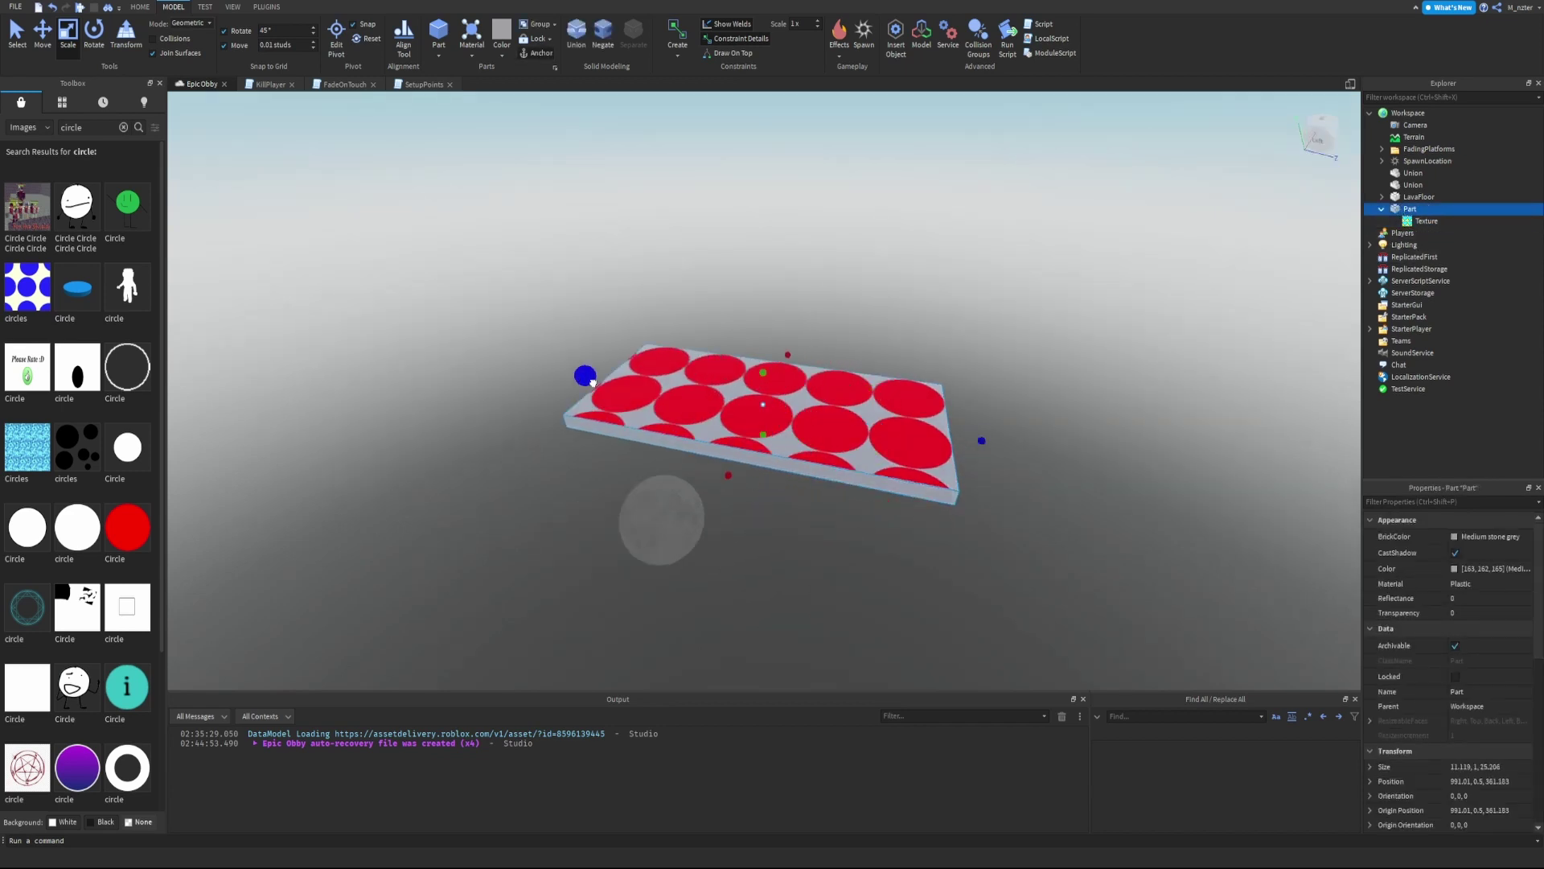
{"action": "left_click_drag", "start_coordinate": [727, 478], "coordinate": [597, 670]}
{"action": "scroll", "coordinate": [787, 585], "scroll_direction": "down", "scroll_amount": 5}
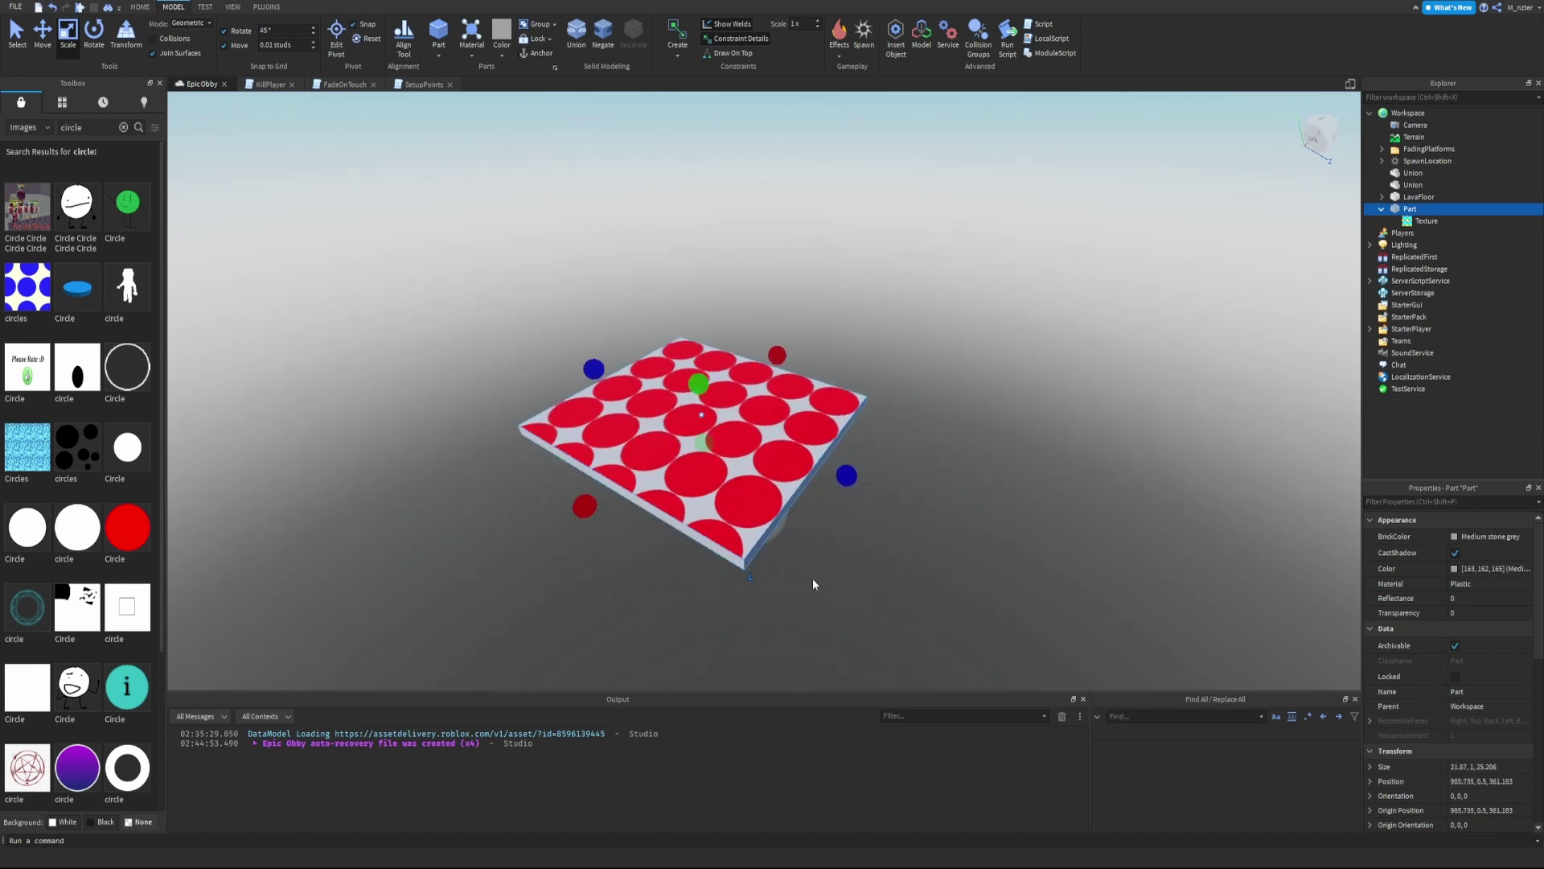
Scale the part down along both horizontal axes to about 7.6 by 4.1 studs
{"action": "right_click_drag", "start_coordinate": [814, 582], "coordinate": [857, 440]}
{"action": "left_click_drag", "start_coordinate": [818, 344], "coordinate": [893, 417]}
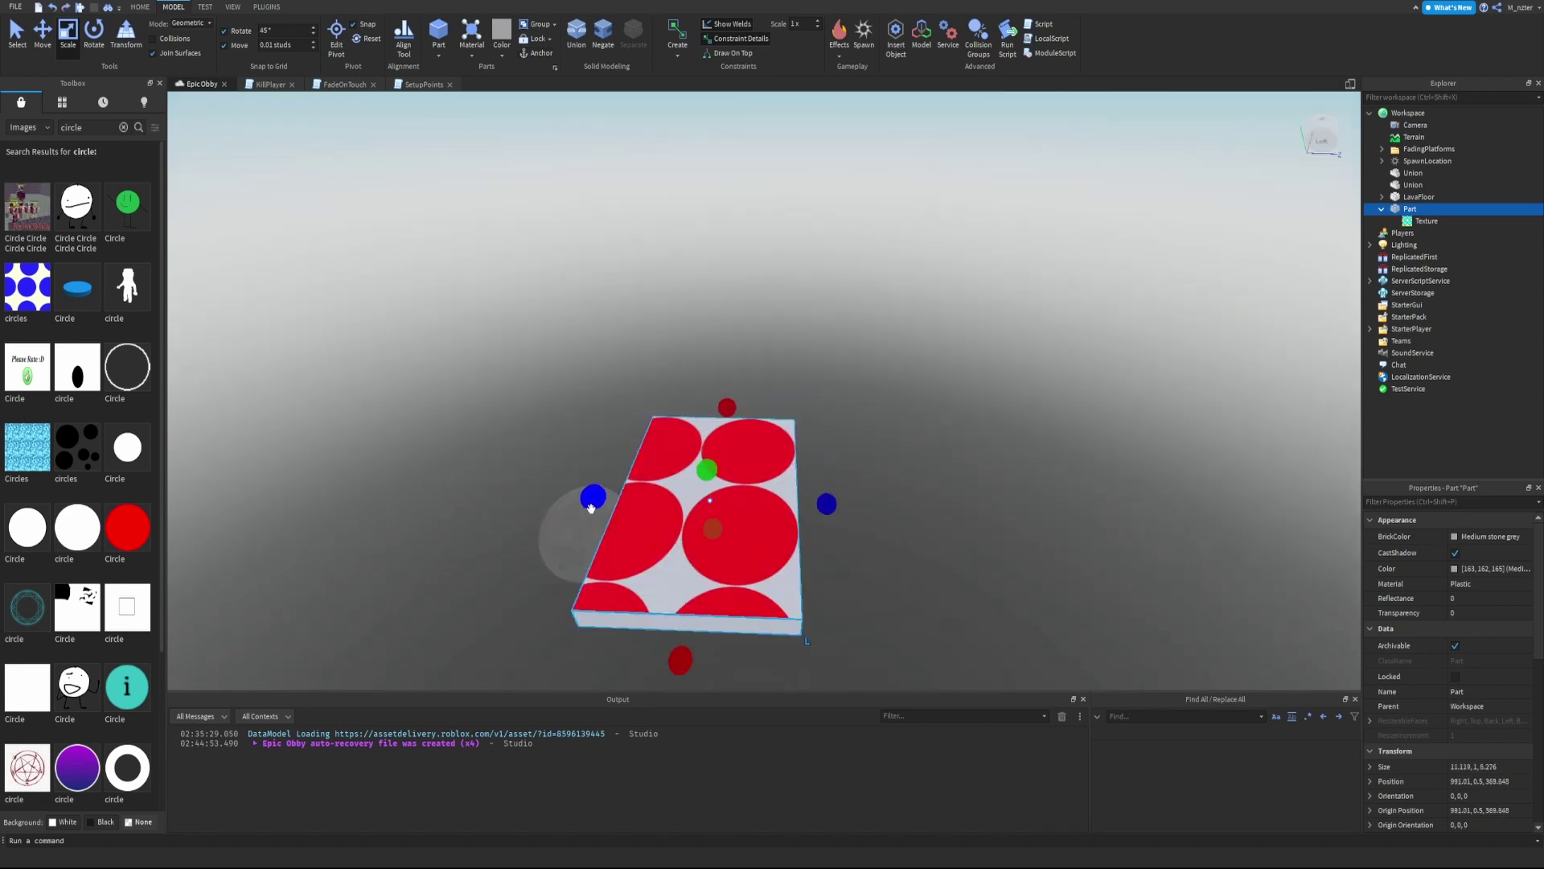
{"action": "left_click_drag", "start_coordinate": [593, 499], "coordinate": [680, 528]}
{"action": "left_click_drag", "start_coordinate": [757, 674], "coordinate": [765, 572]}
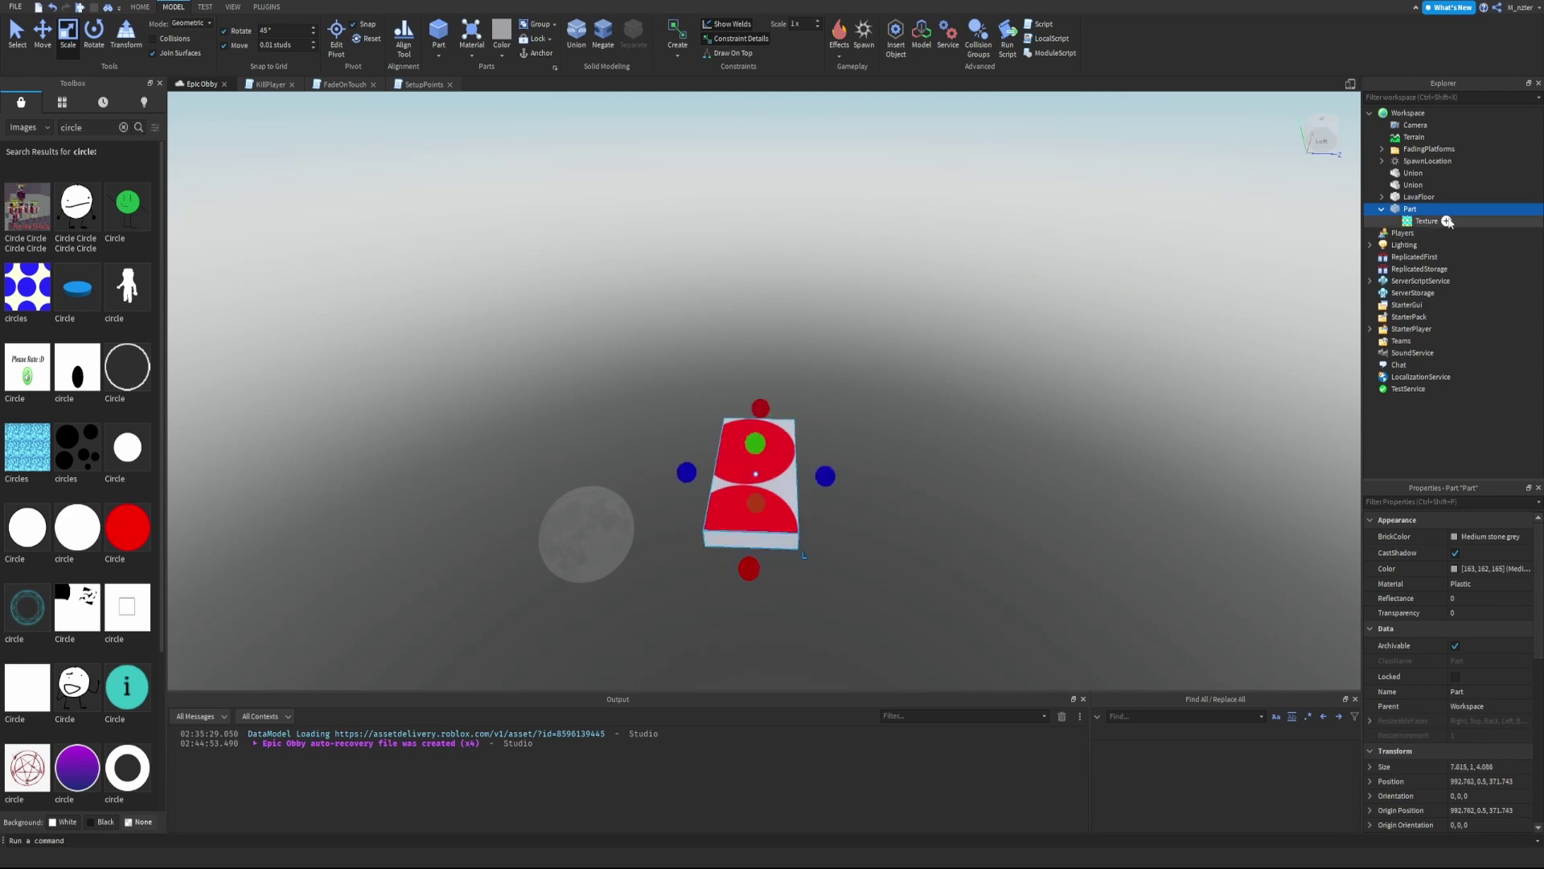
Set the Texture object's StudsPerTileU and StudsPerTileV both to 1
{"action": "left_click", "coordinate": [1427, 221]}
{"action": "left_click", "coordinate": [1469, 580]}
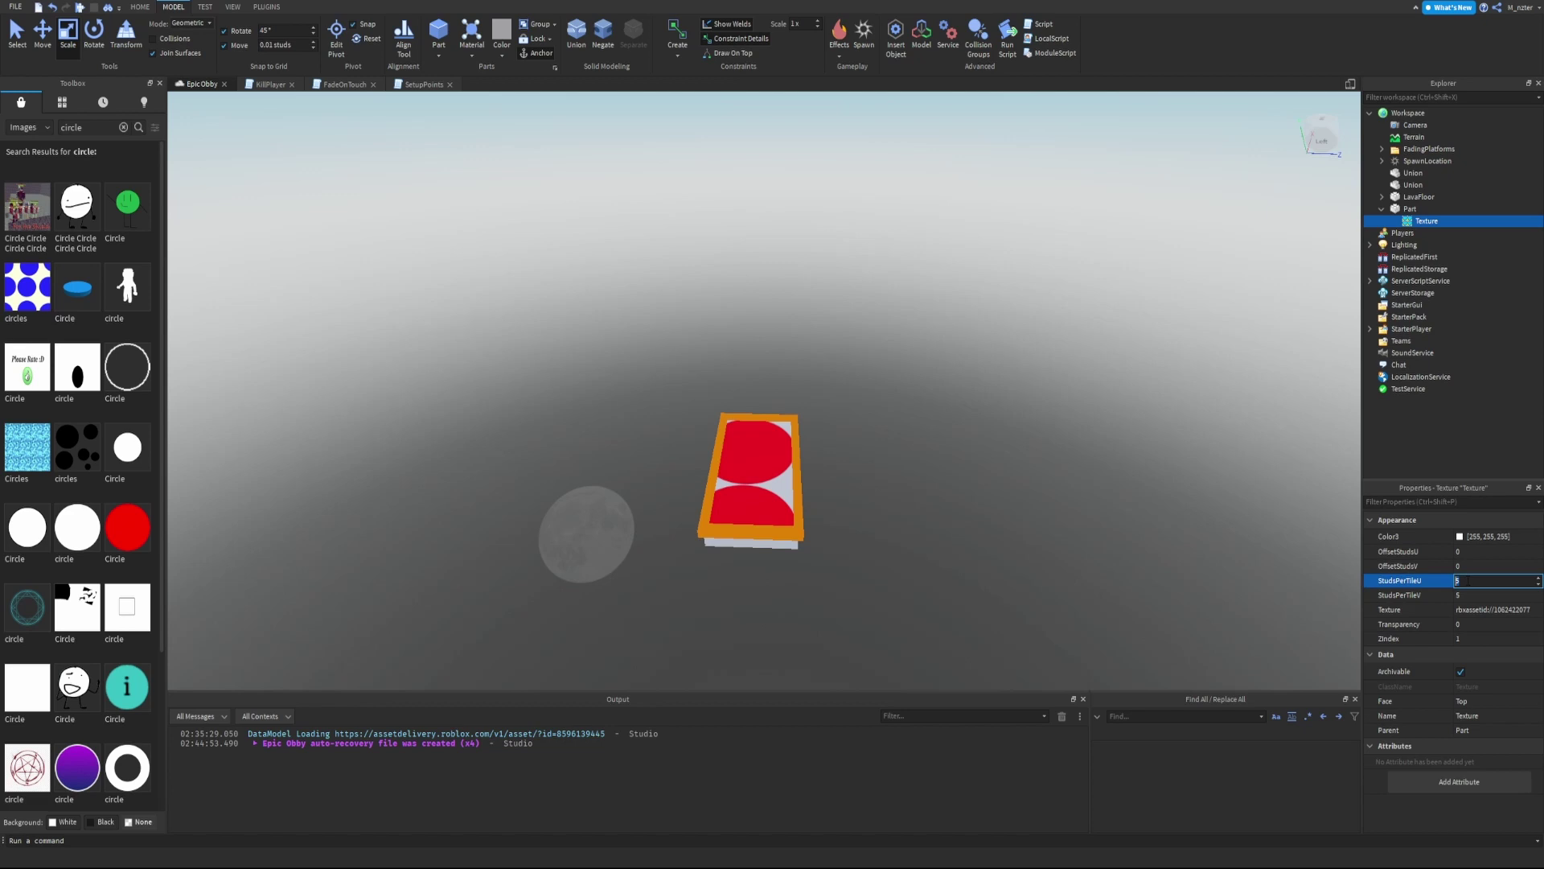
{"action": "key", "text": "Return"}
{"action": "left_click", "coordinate": [1474, 592]}
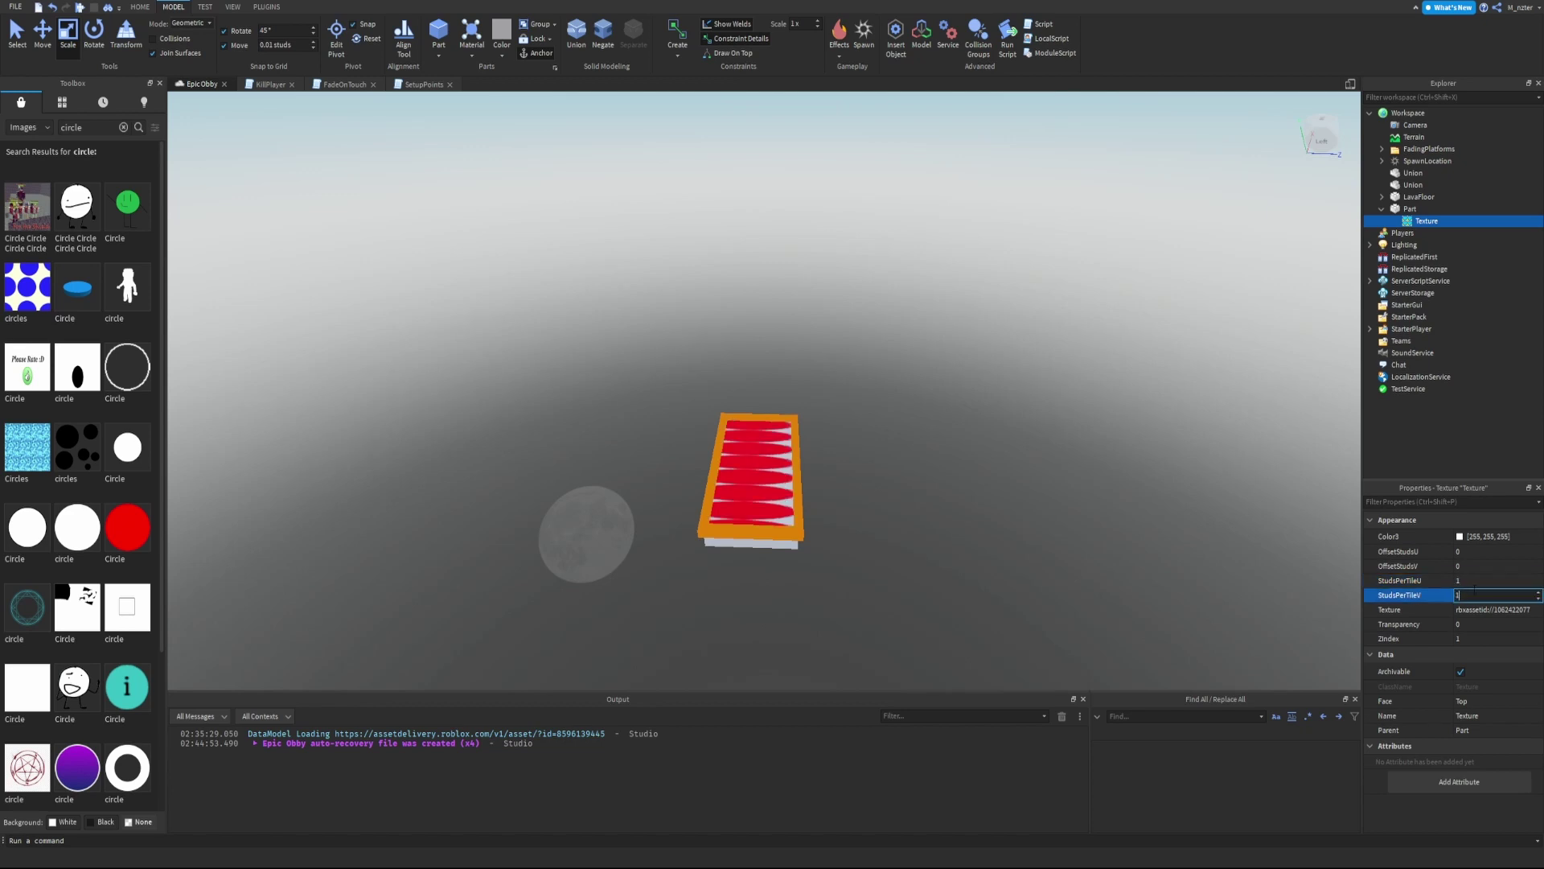
{"action": "type", "text": "1"}
{"action": "key", "text": "Return"}
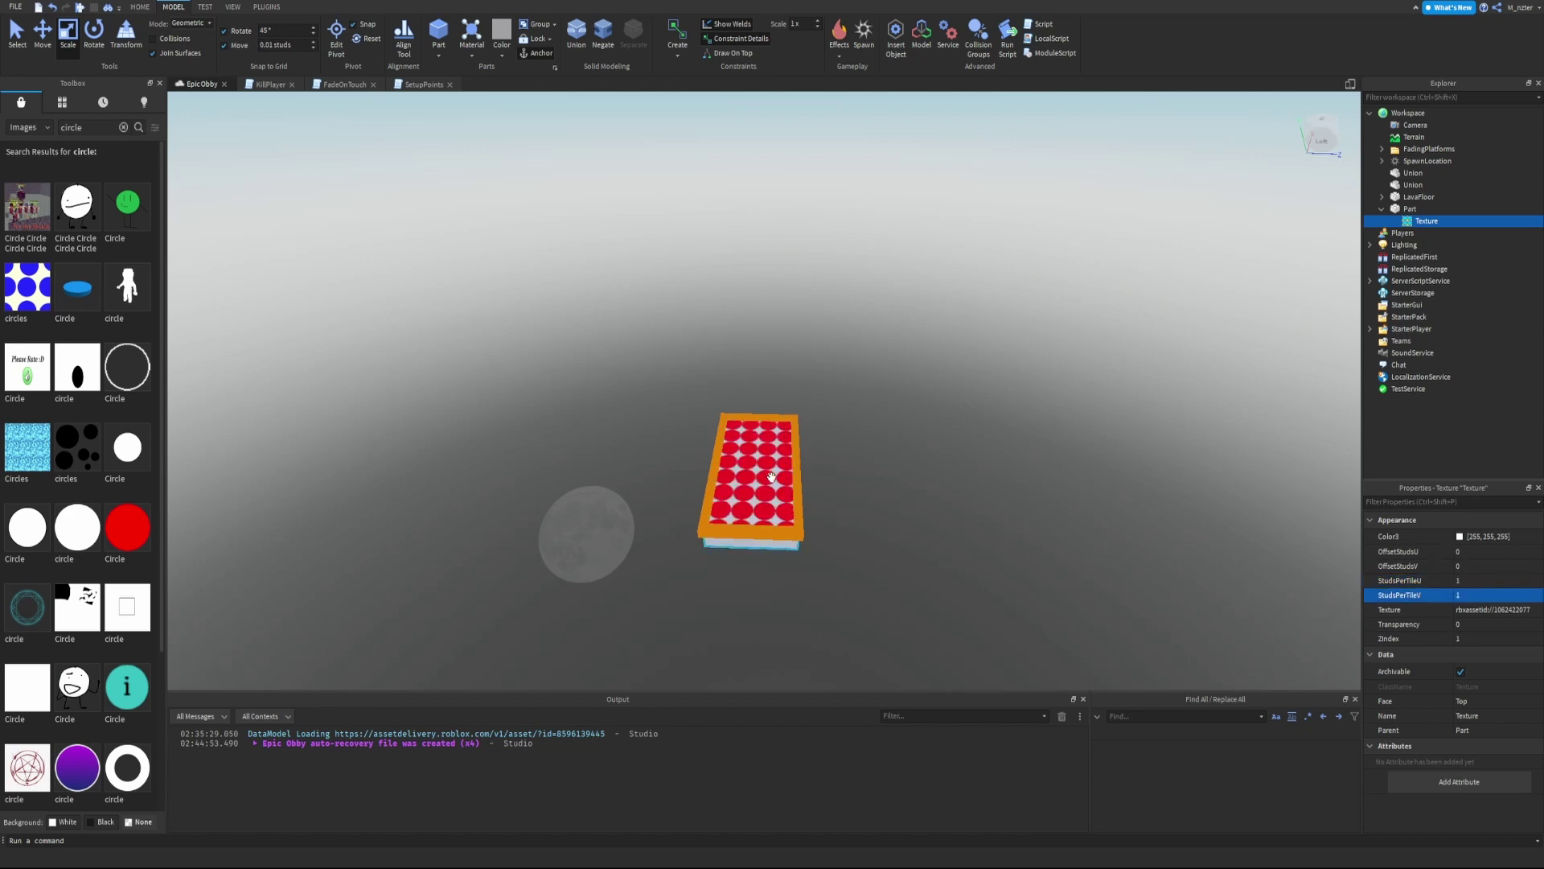
{"action": "right_click_drag", "start_coordinate": [852, 473], "coordinate": [836, 434]}
{"action": "key", "text": "w"}
{"action": "key", "text": "d"}
{"action": "key", "text": "w"}
{"action": "key", "text": "a"}
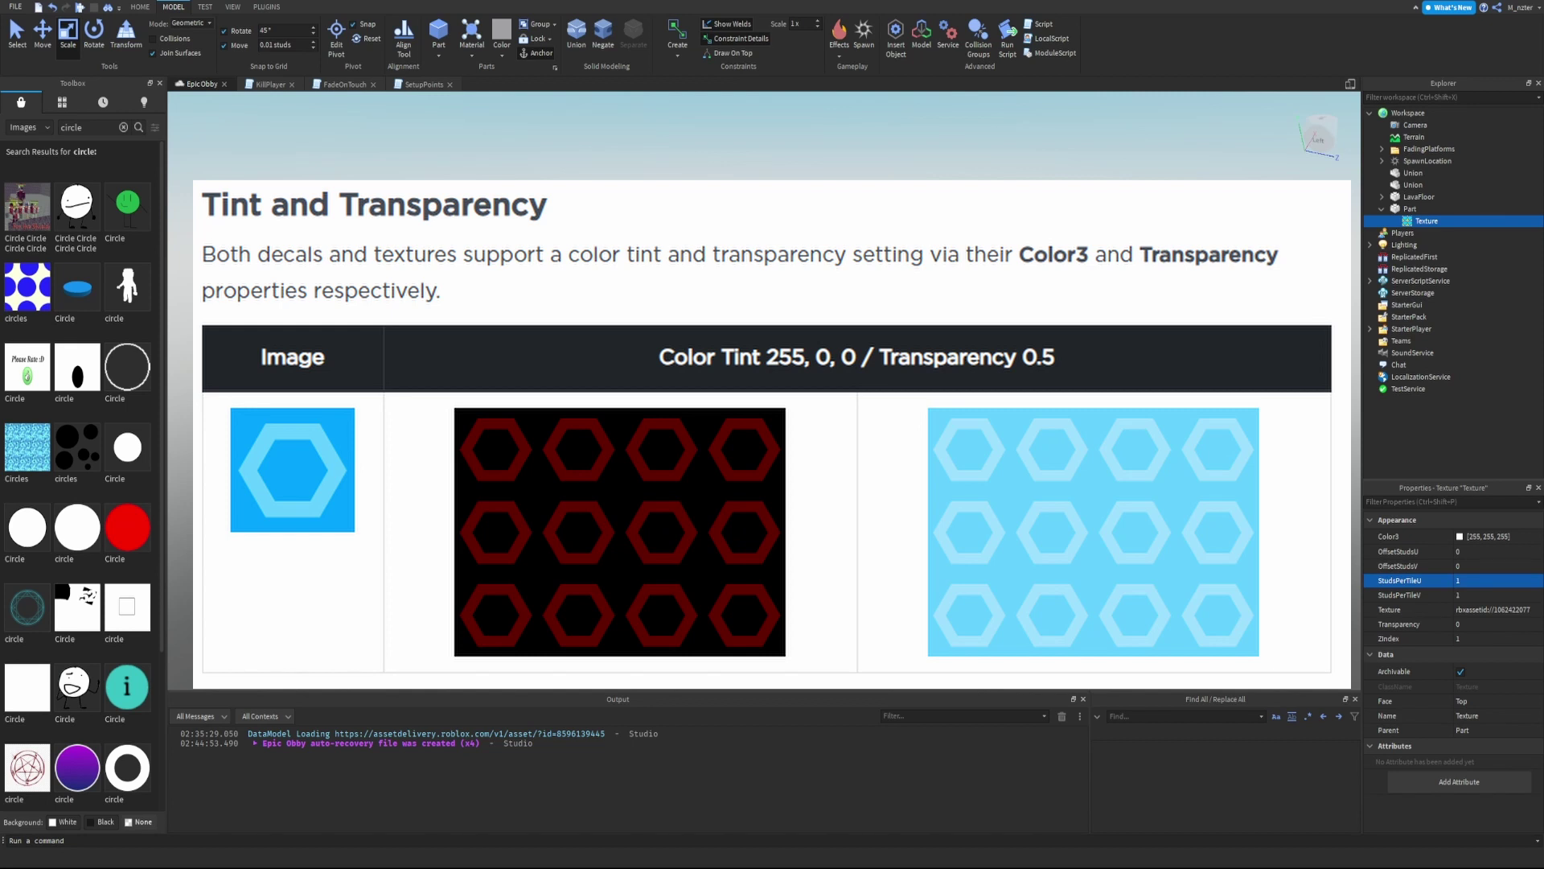
Open the colour picker for the texture's Color3 tint and dismiss it
{"action": "left_click", "coordinate": [1460, 536]}
{"action": "left_click_drag", "start_coordinate": [881, 313], "coordinate": [1209, 355]}
{"action": "left_click", "coordinate": [1206, 339]}
Raise the Texture object's Transparency to 0.65
{"action": "left_click", "coordinate": [1479, 625]}
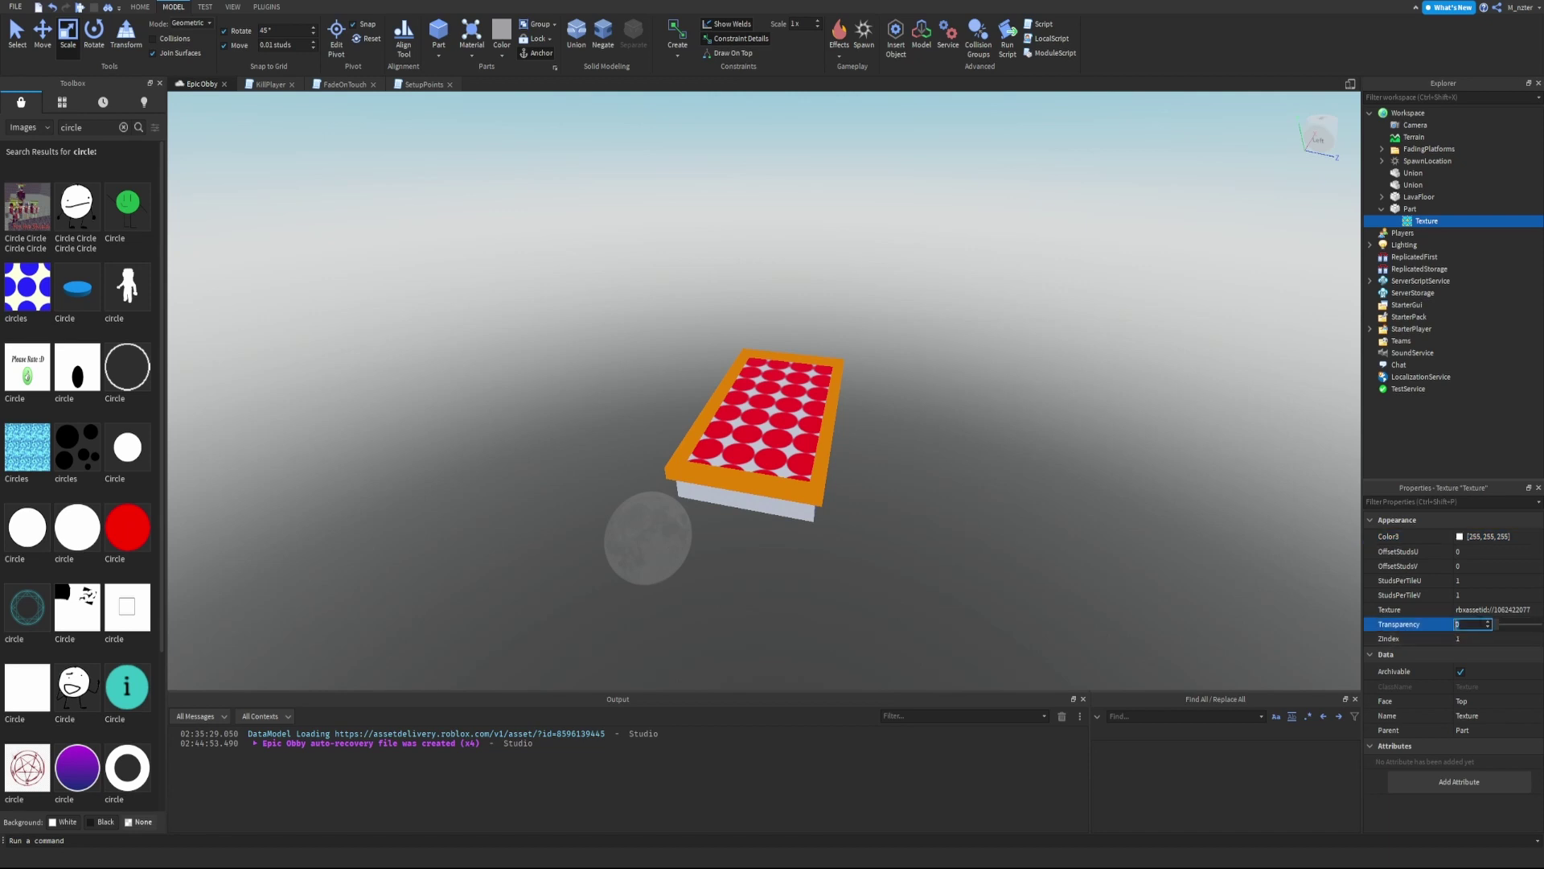
{"action": "left_click_drag", "start_coordinate": [1498, 626], "coordinate": [1526, 625]}
{"action": "right_click_drag", "start_coordinate": [1086, 467], "coordinate": [1088, 458]}
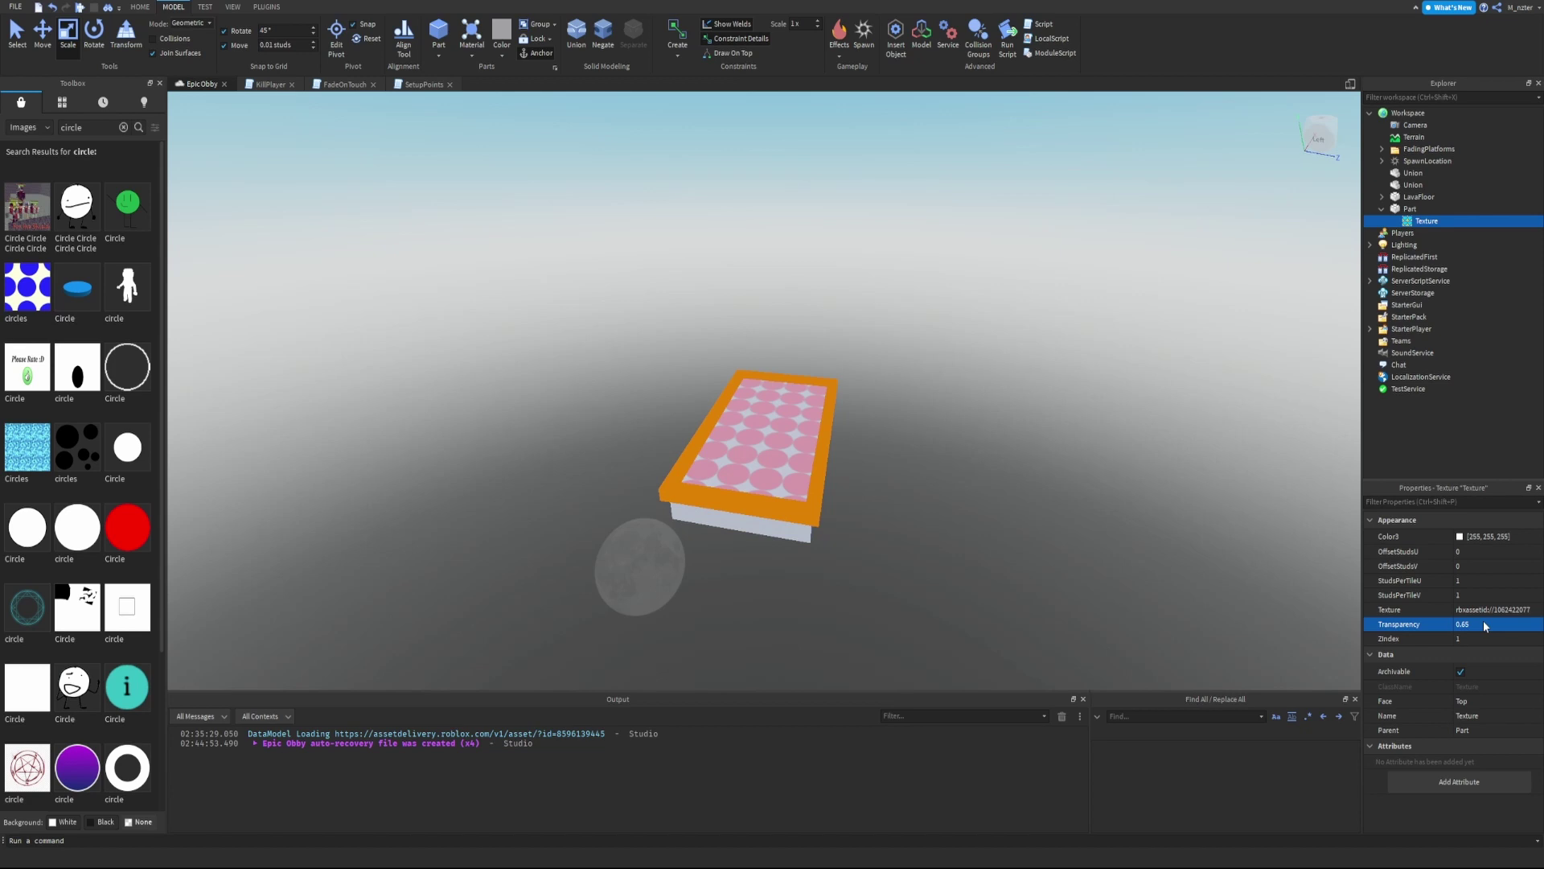
{"action": "right_click_drag", "start_coordinate": [1131, 544], "coordinate": [1137, 543]}
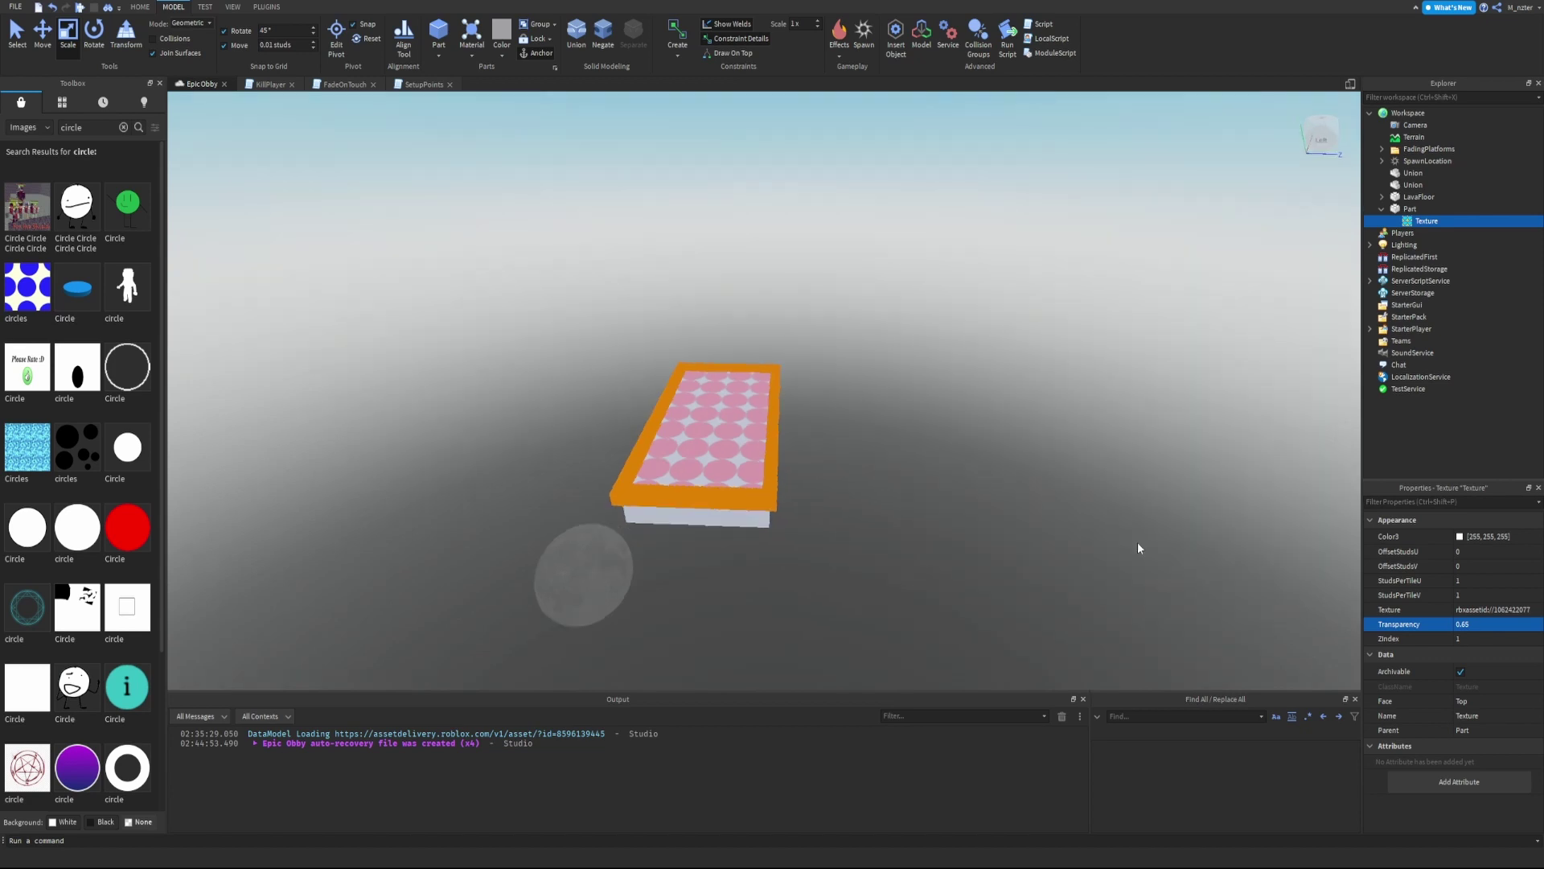
{"action": "right_click_drag", "start_coordinate": [1141, 545], "coordinate": [1131, 542]}
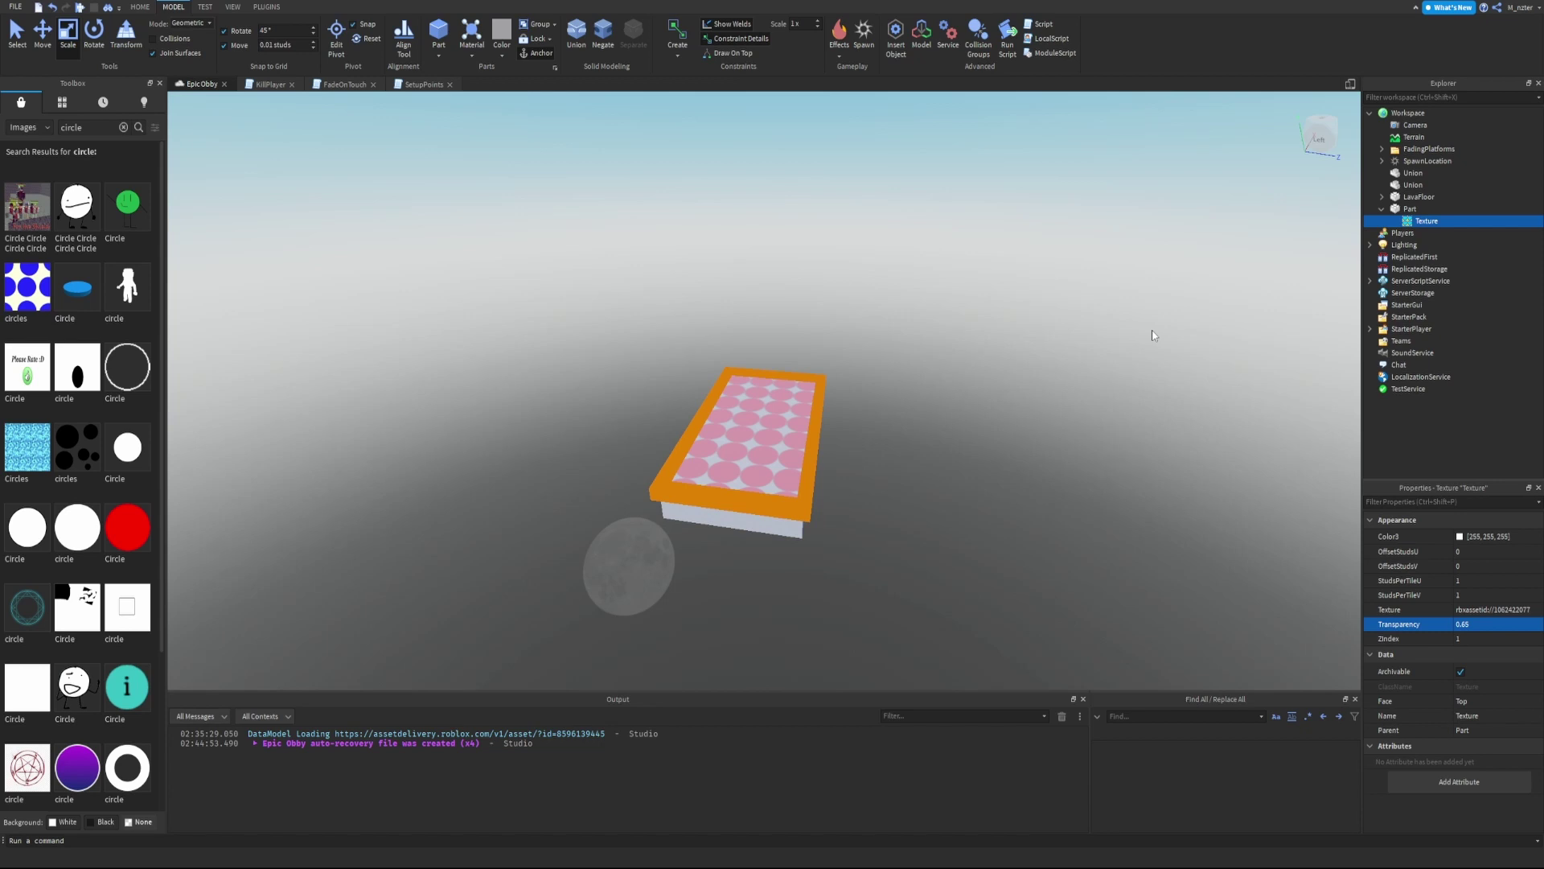
{"action": "right_click_drag", "start_coordinate": [1154, 335], "coordinate": [1150, 344]}
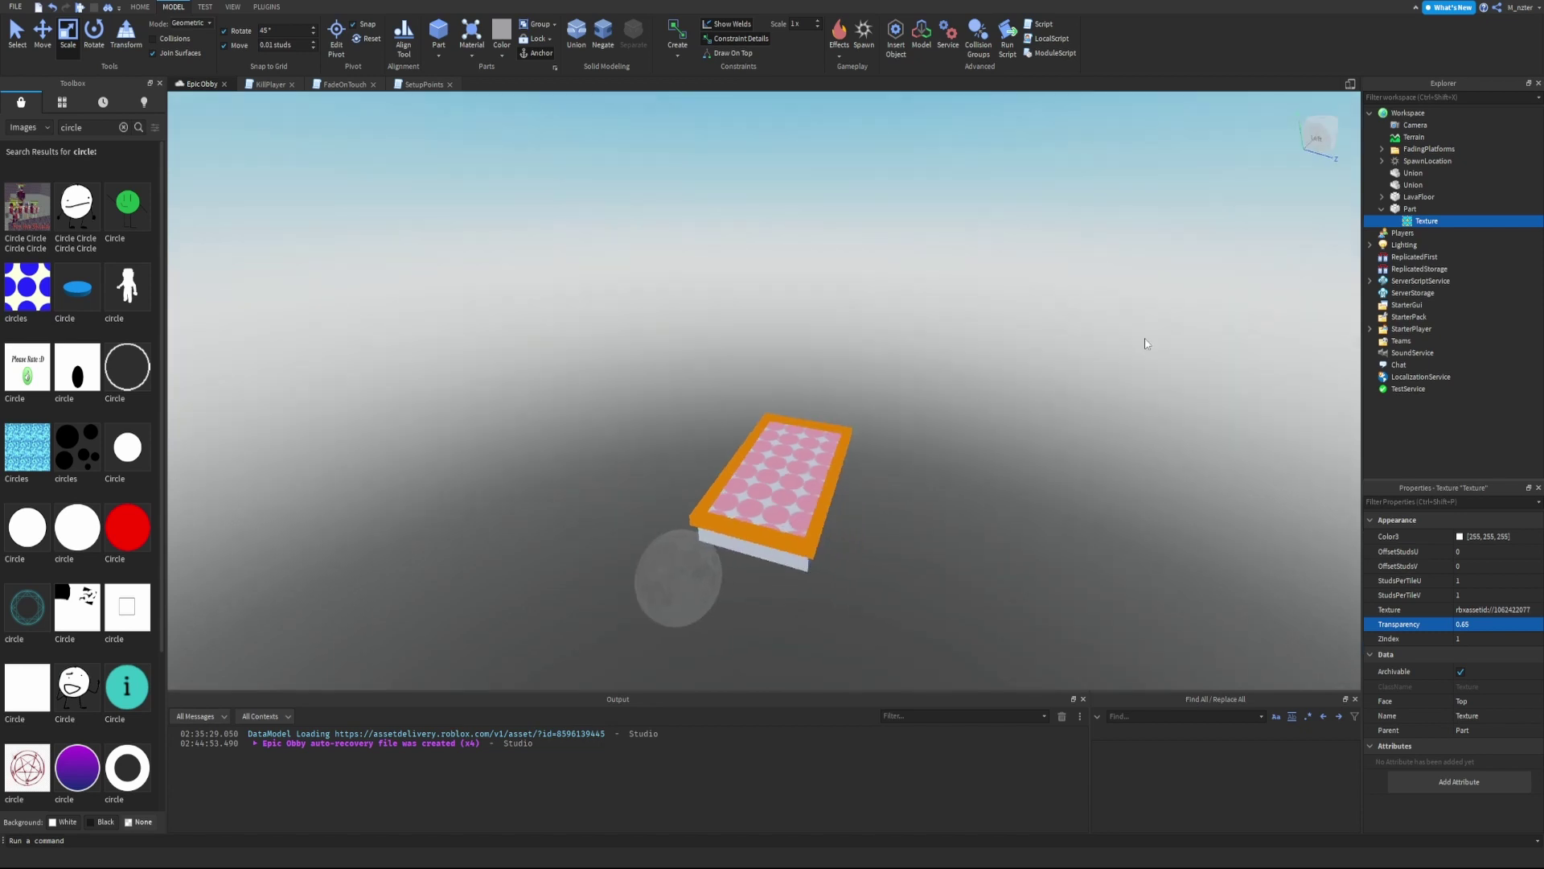